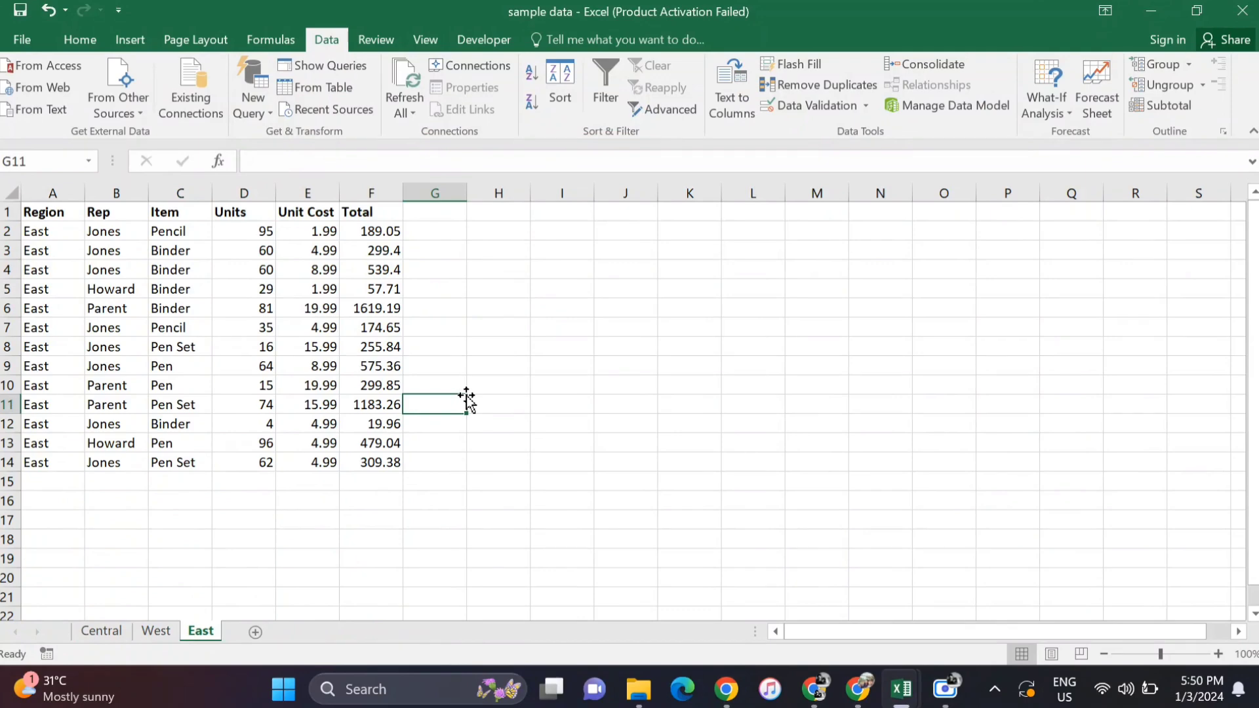
- Review the data columns A to F on the Central sheet
click(548, 268)
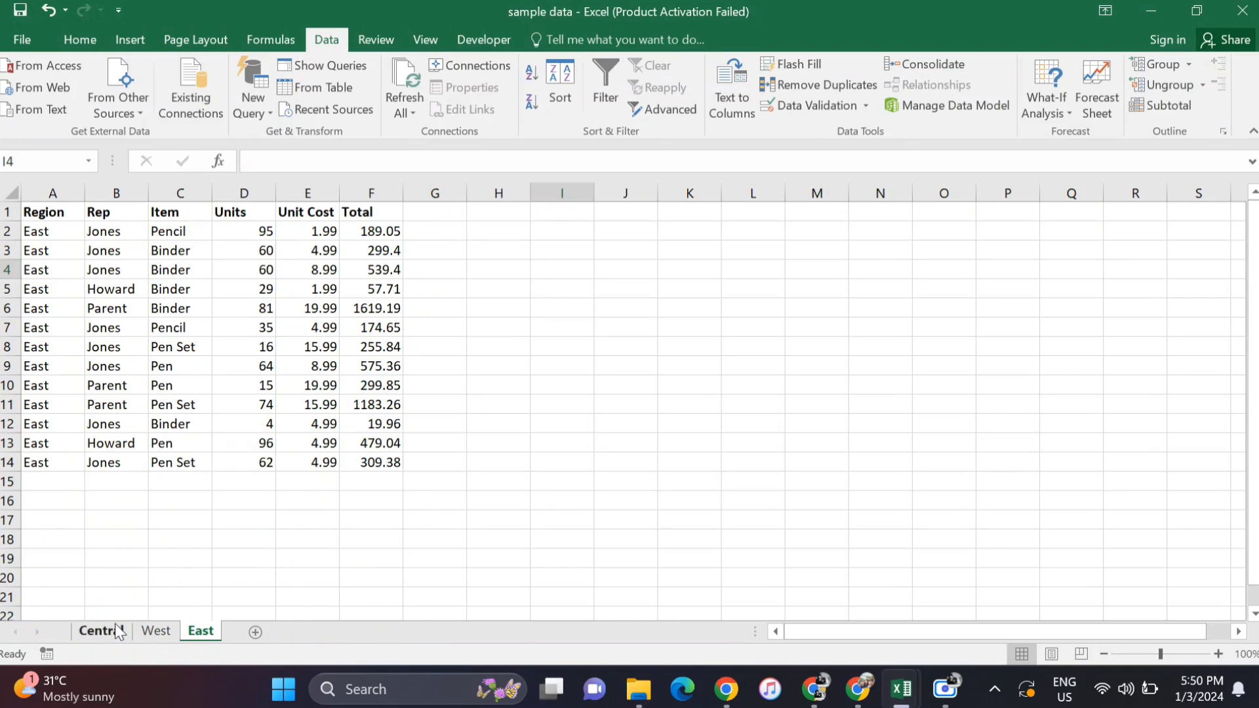
click(116, 631)
click(308, 403)
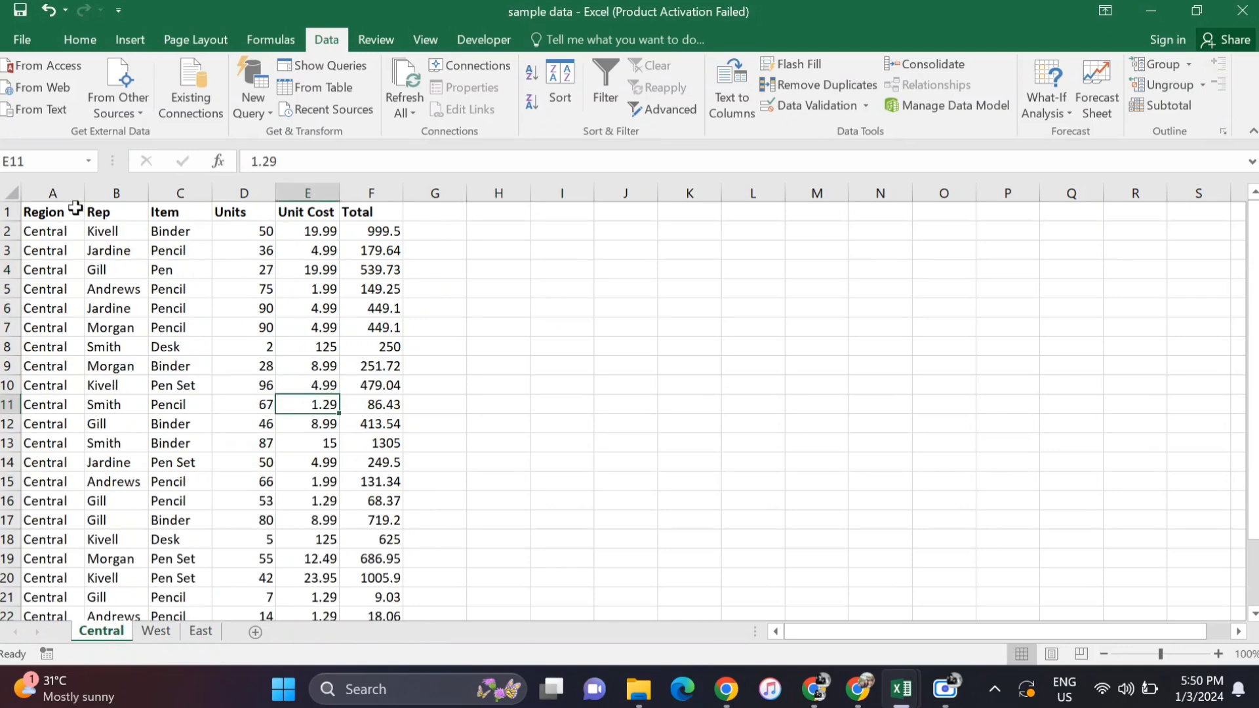
drag(59, 193, 360, 180)
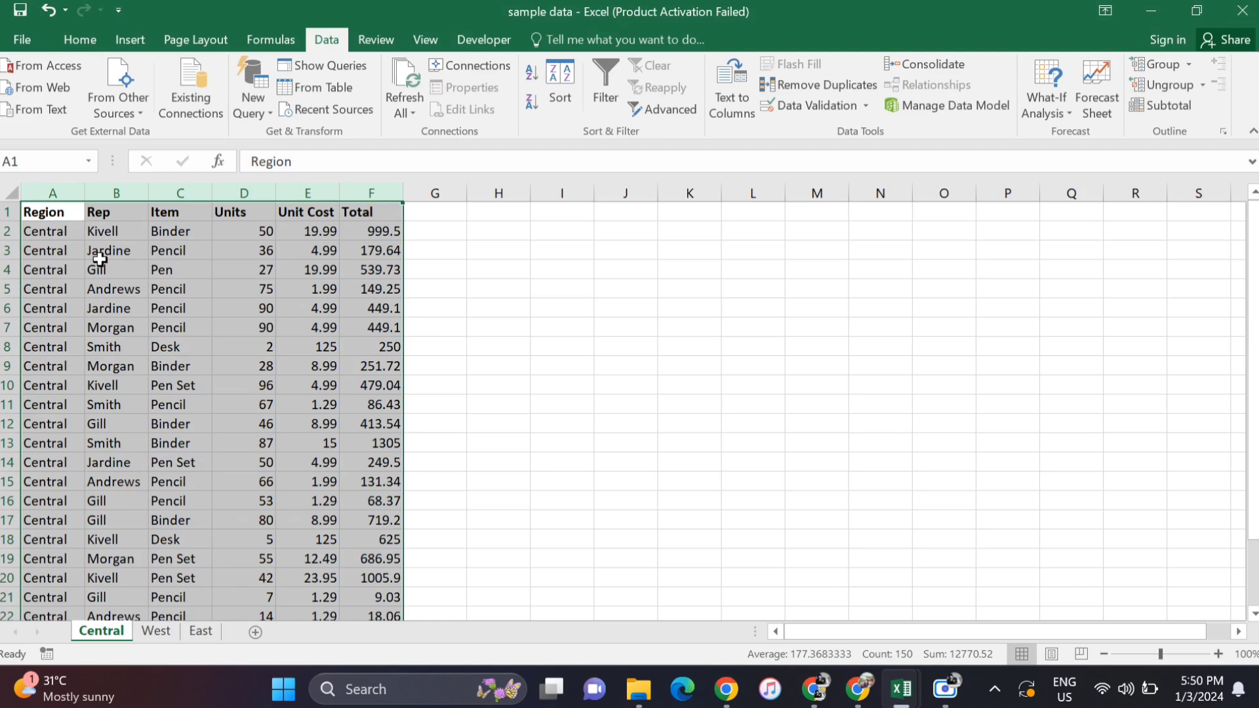
click(52, 215)
- Create a PivotTable from columns A:F of the Central sheet at cell J3, with Rep and Item as row fields
click(615, 260)
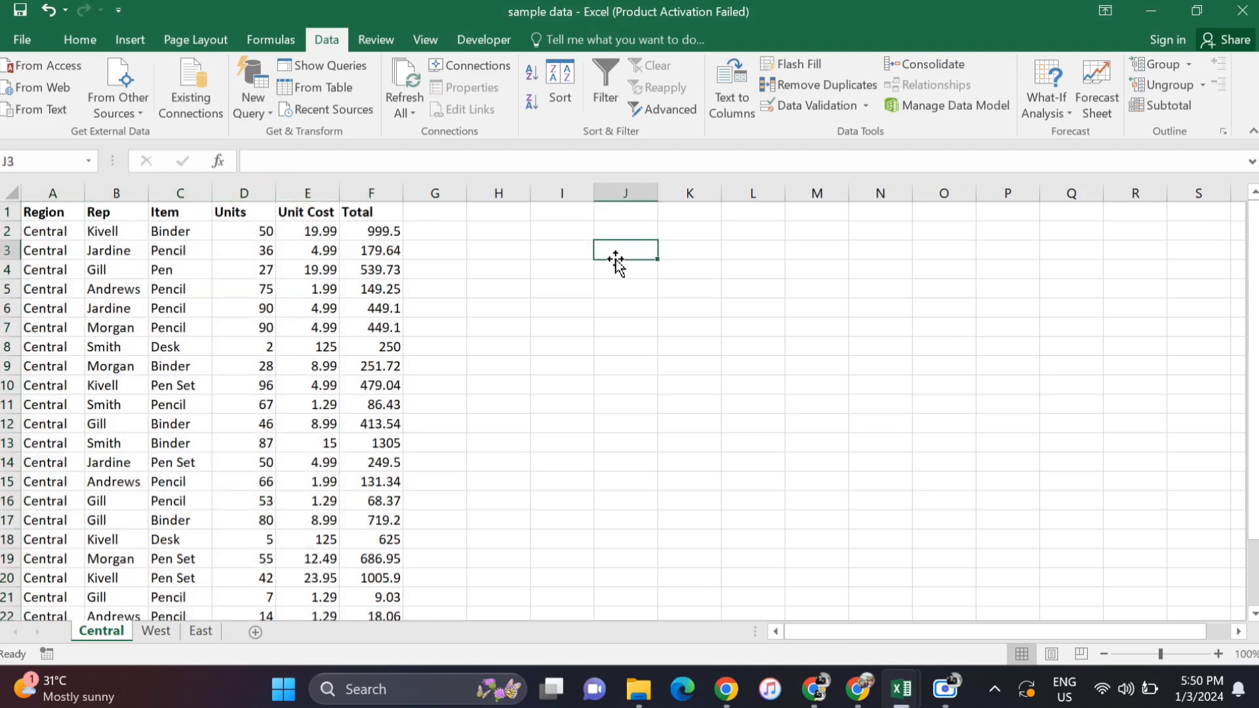
click(136, 47)
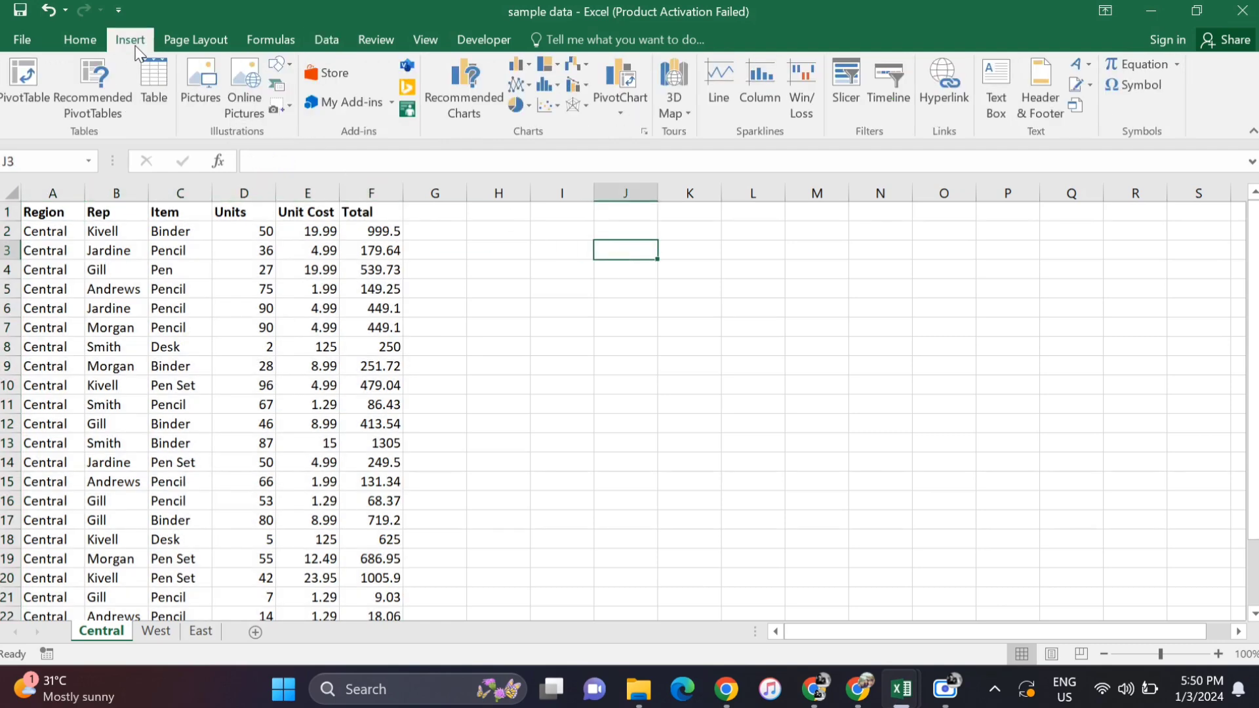
click(34, 84)
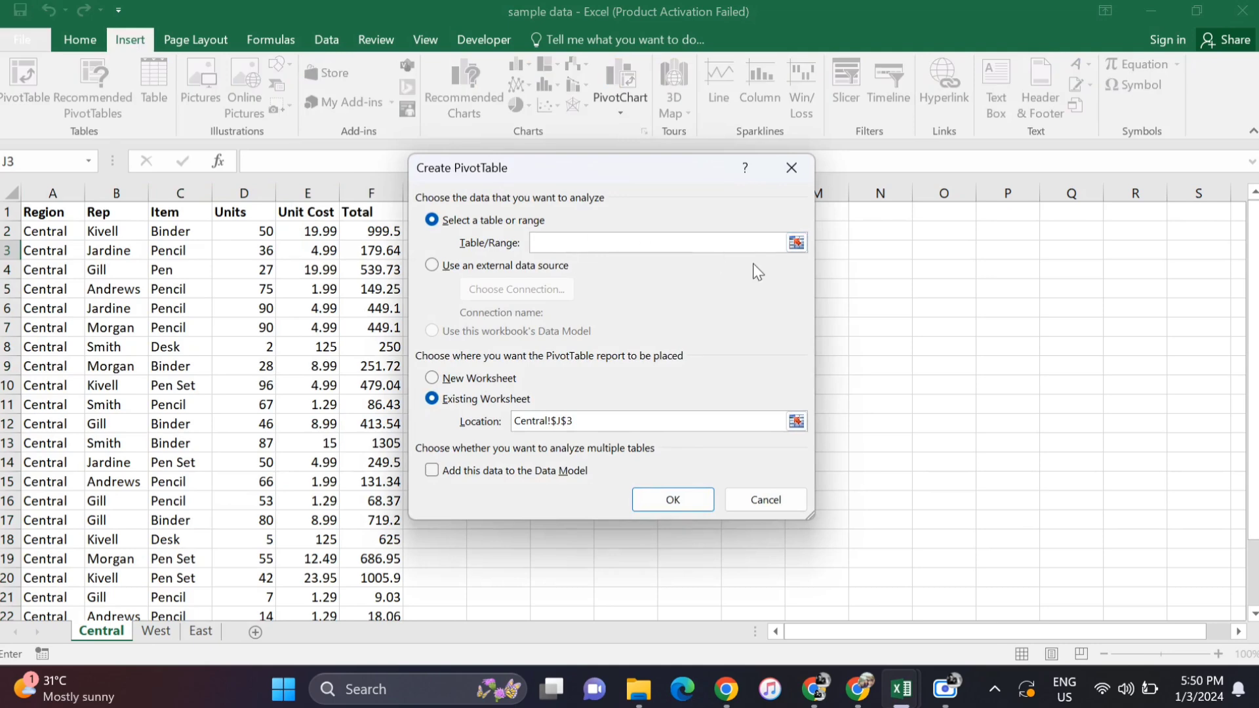
drag(54, 192, 372, 184)
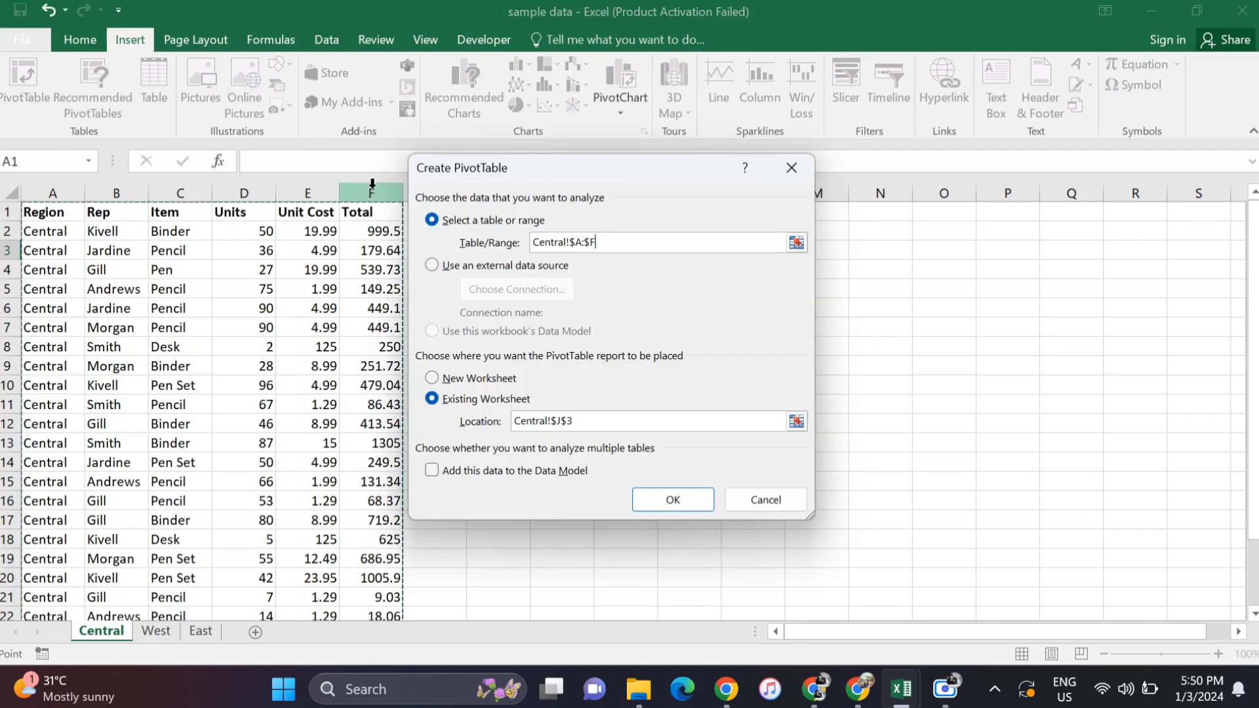
click(667, 499)
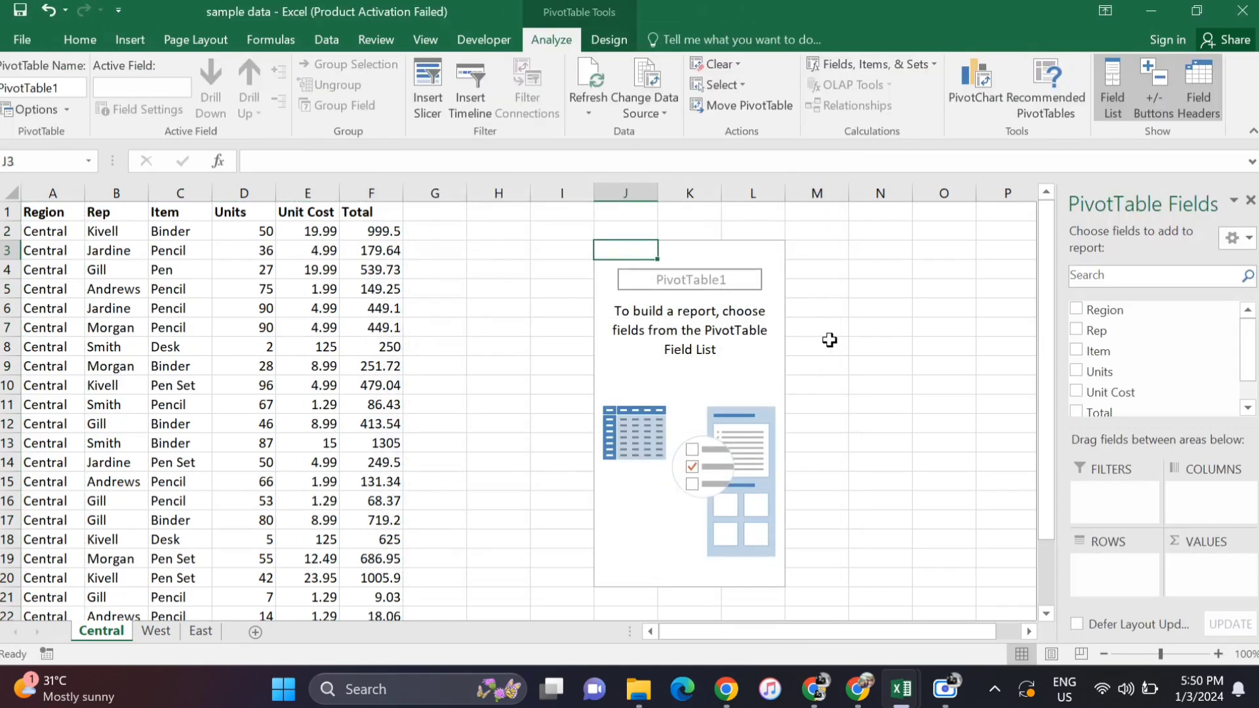
click(1080, 332)
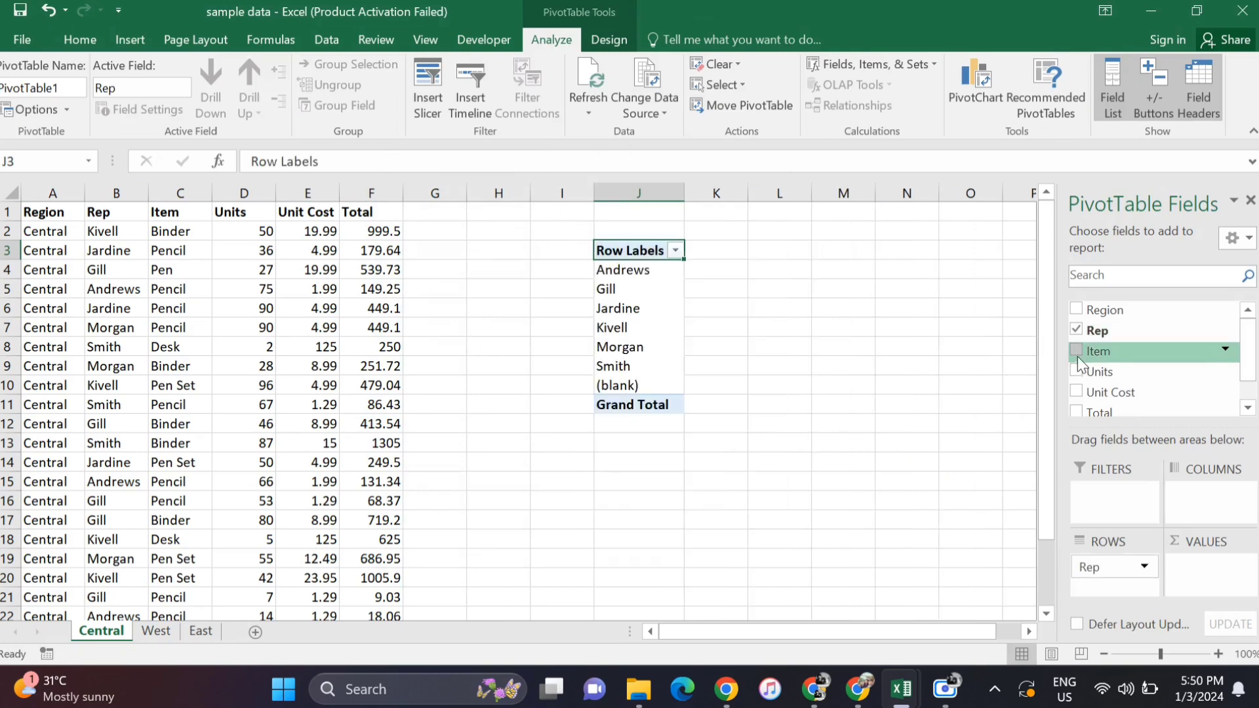
click(1077, 354)
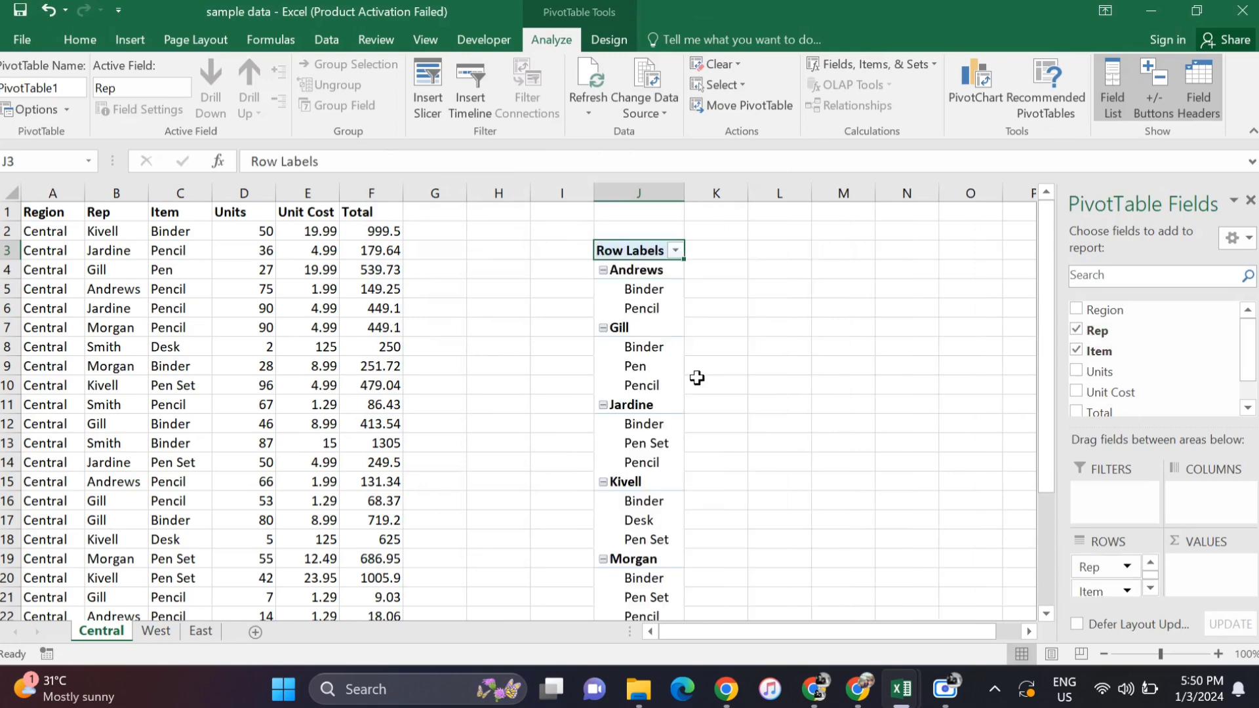
- Compare the PivotTable's source columns on the Central sheet with the data on the West and East sheets
drag(54, 193, 362, 191)
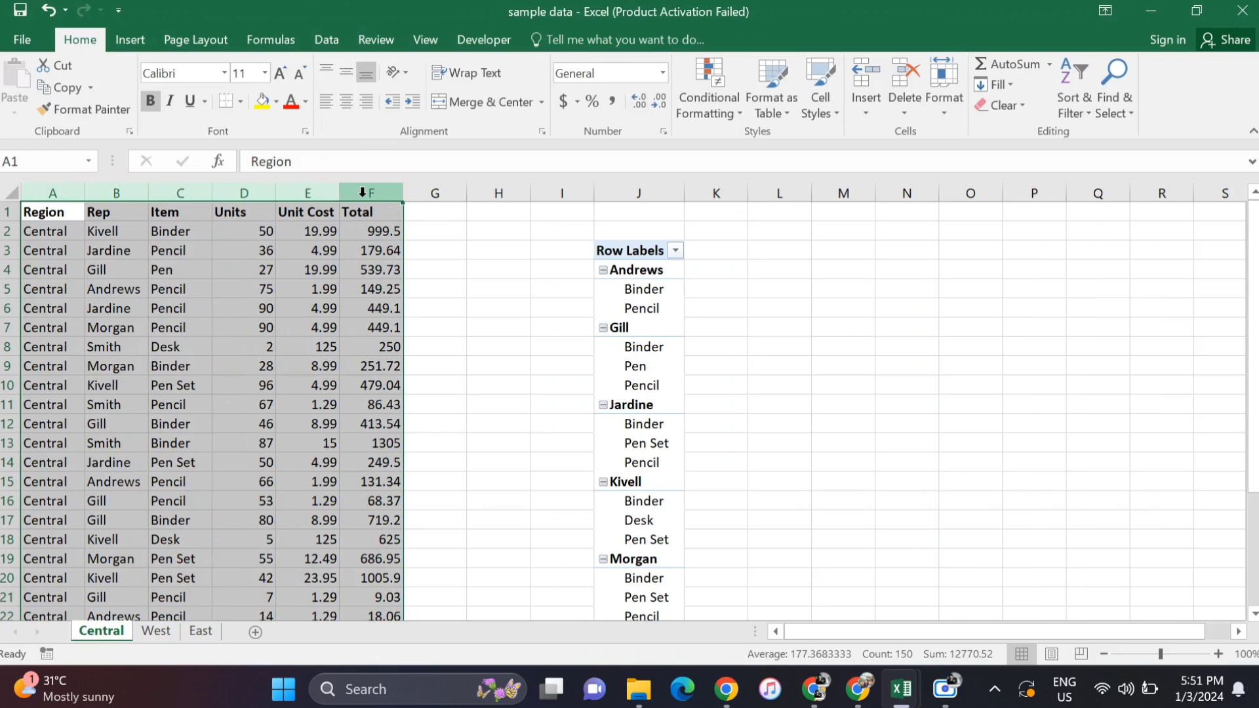
click(226, 403)
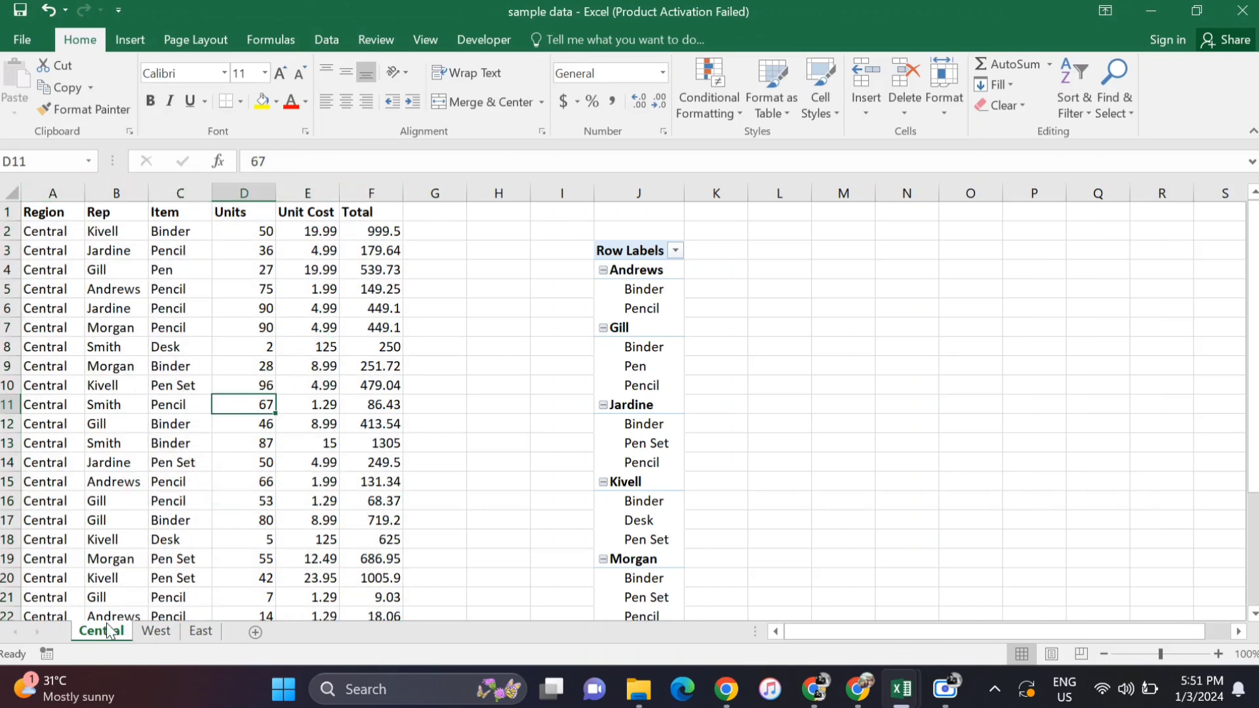
click(105, 464)
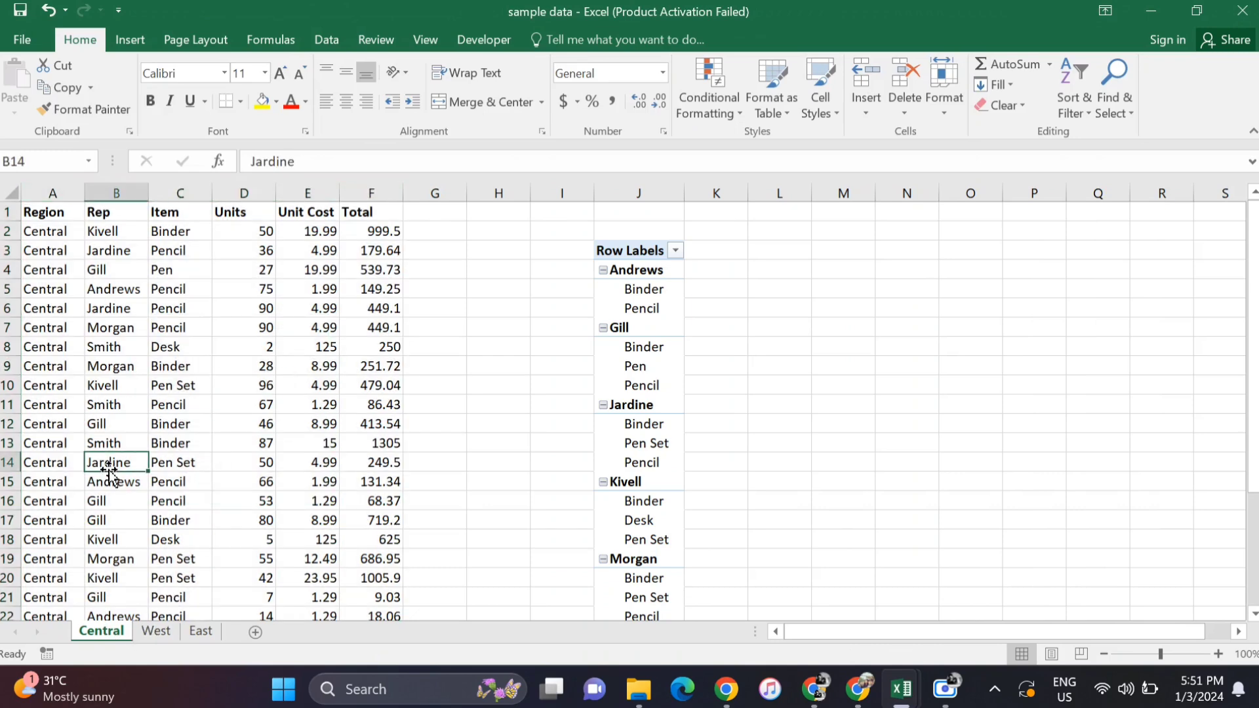
click(157, 632)
click(203, 632)
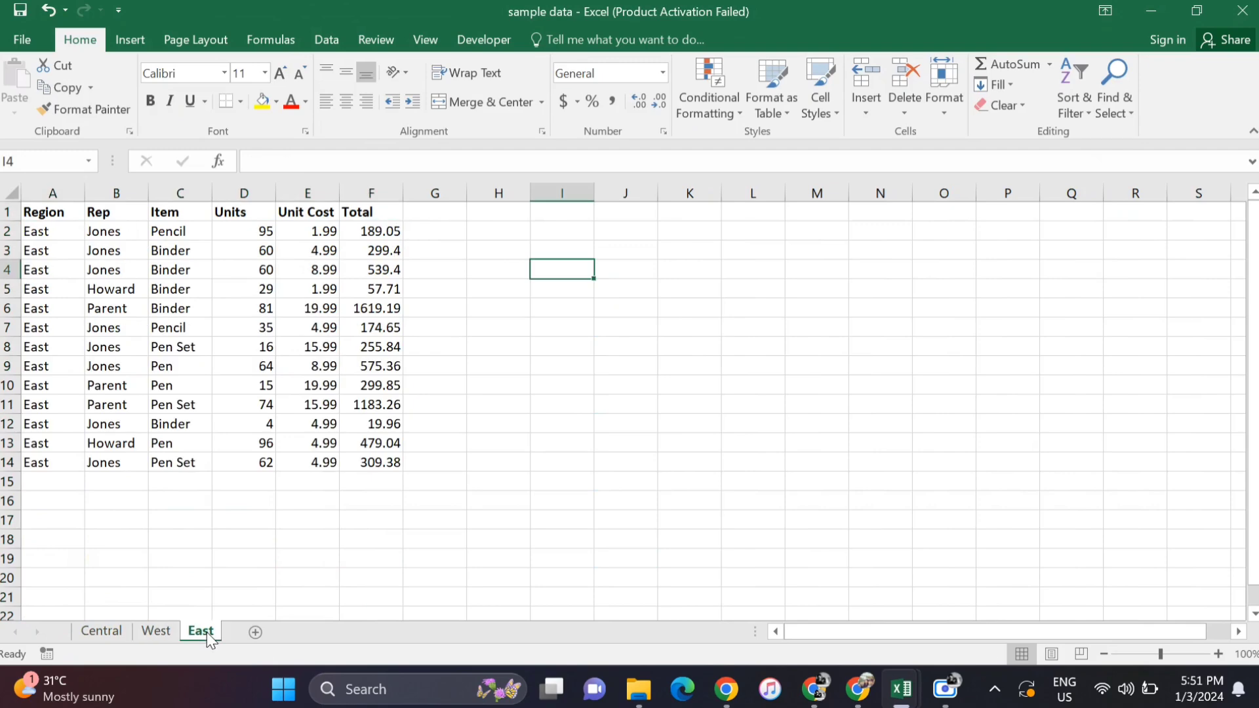
click(254, 383)
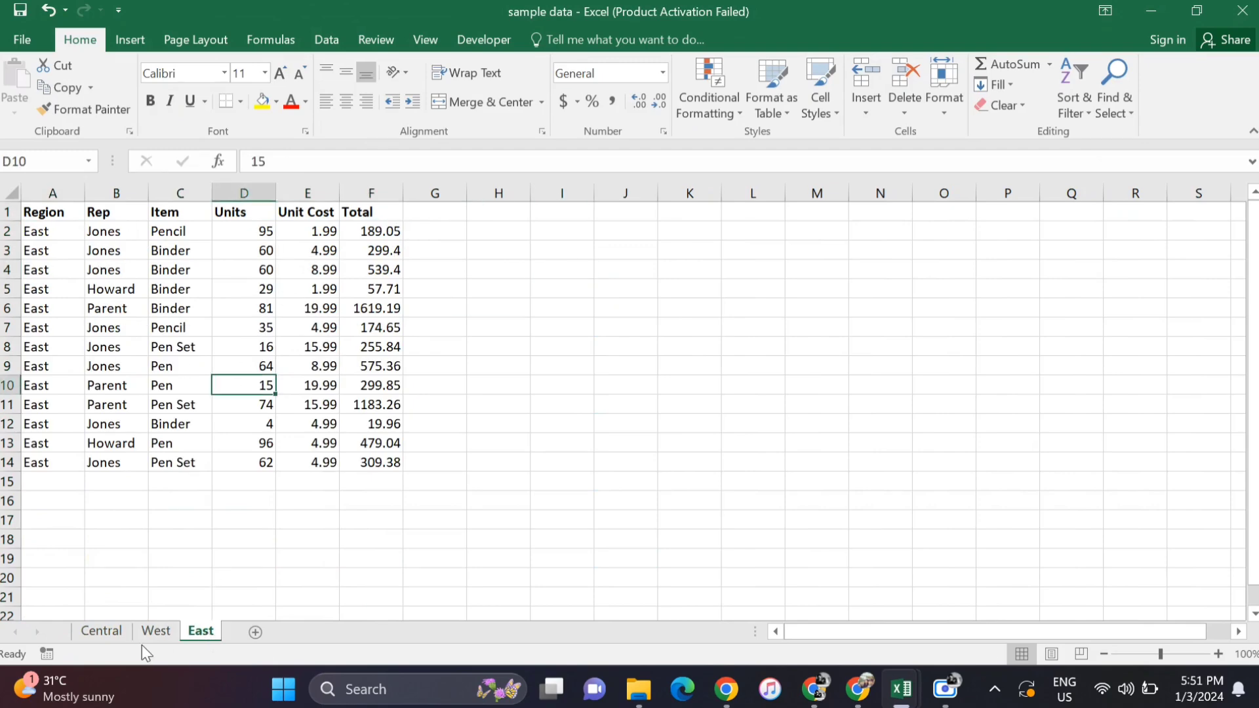
click(109, 636)
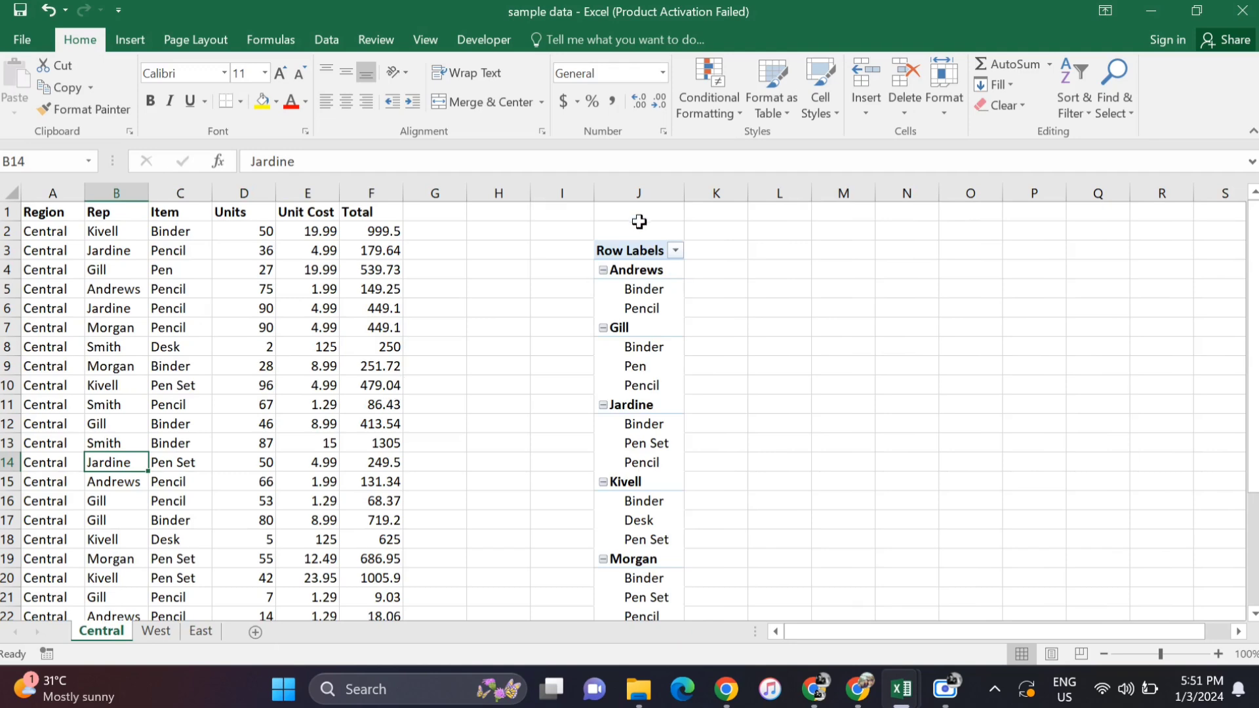
- Delete the PivotTable in column J of the Central sheet
click(643, 192)
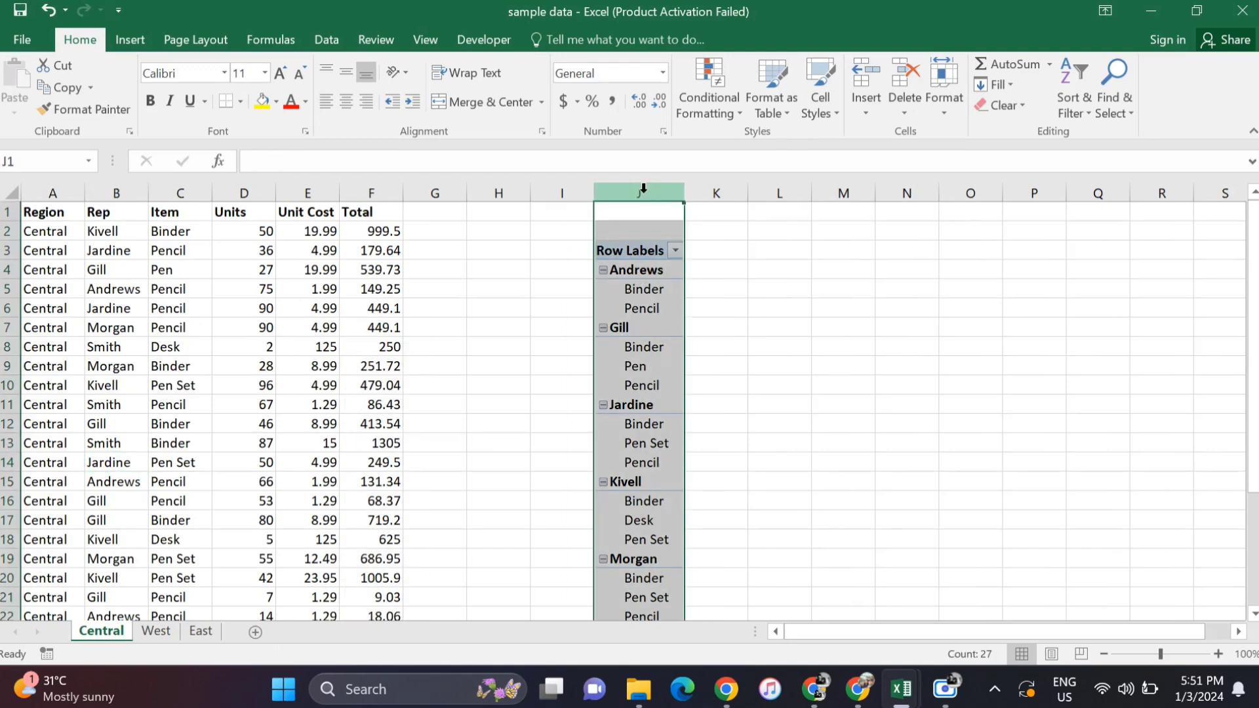
key(Delete)
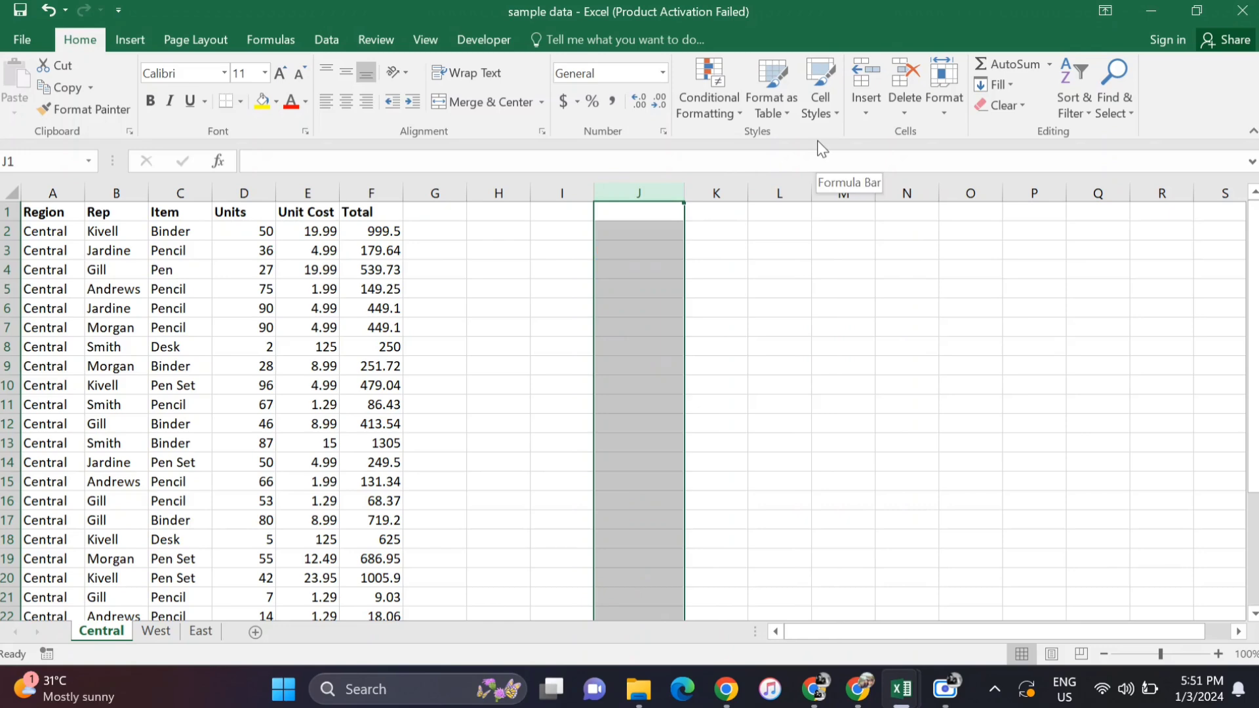
drag(732, 269, 735, 289)
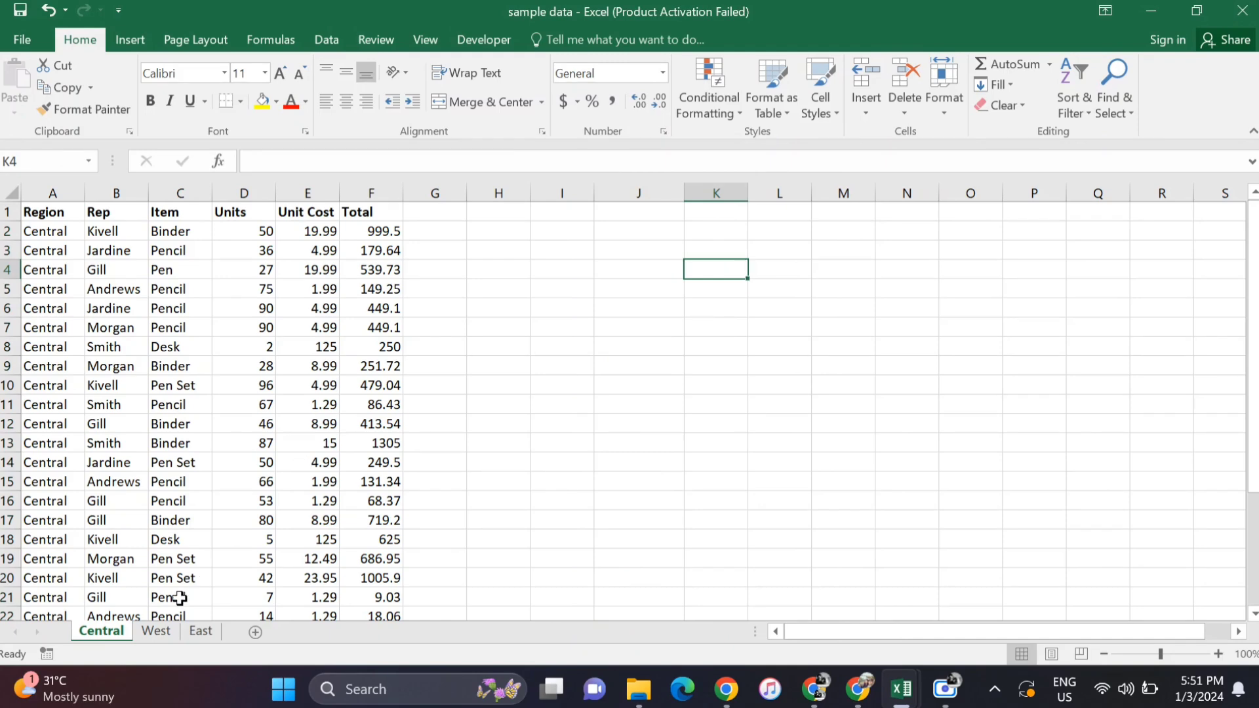
- From the East sheet, start the PivotTable and PivotChart Wizard for multiple consolidation ranges, choosing to create the page fields manually
click(155, 631)
click(201, 631)
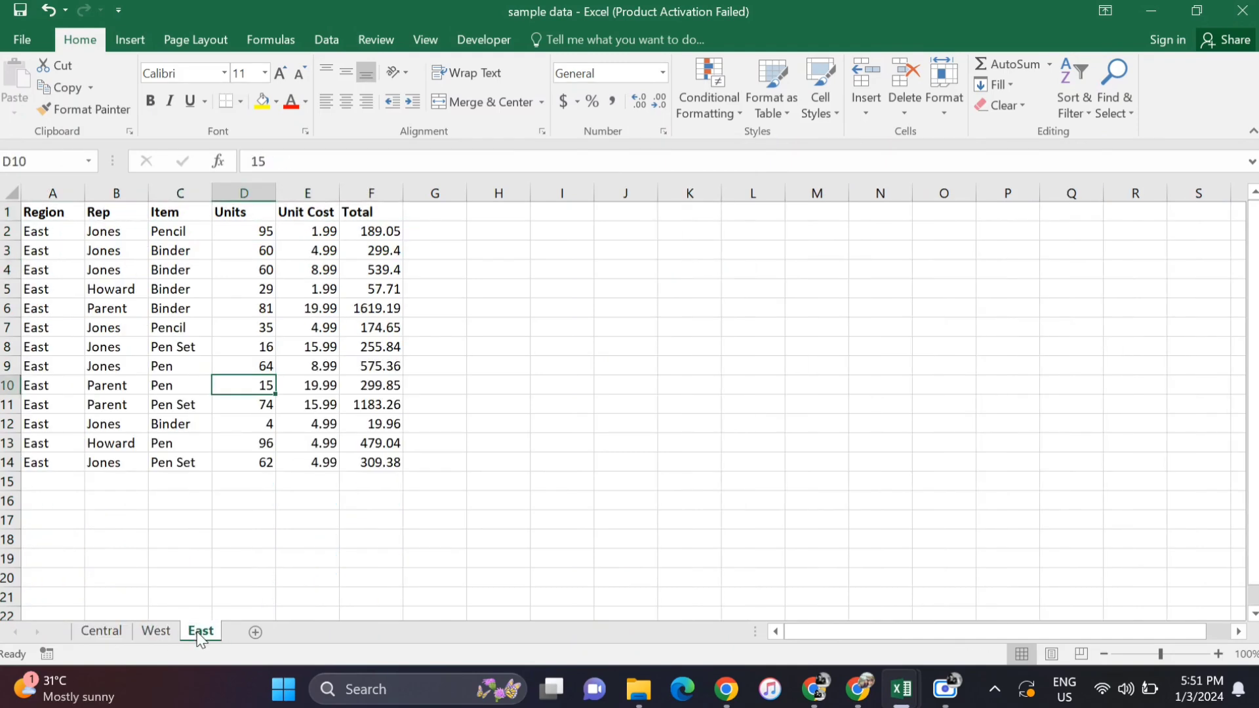
click(506, 365)
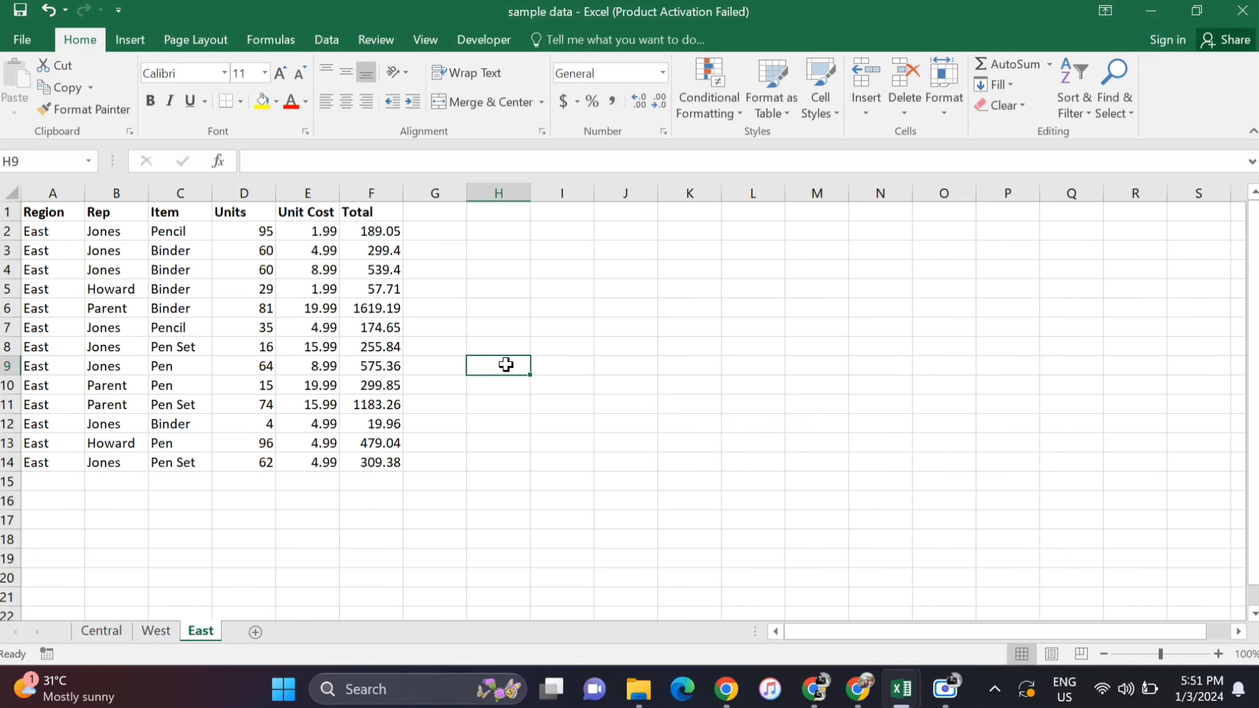
click(510, 268)
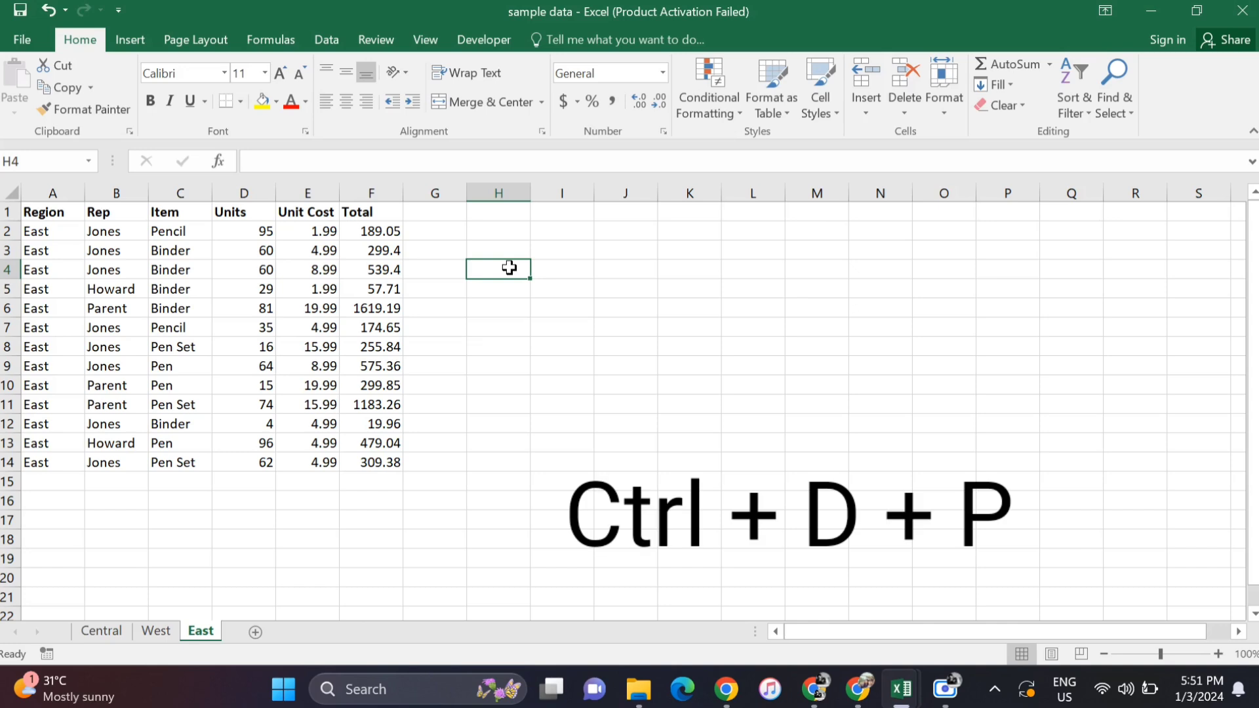
key(alt)
key(d)
key(p)
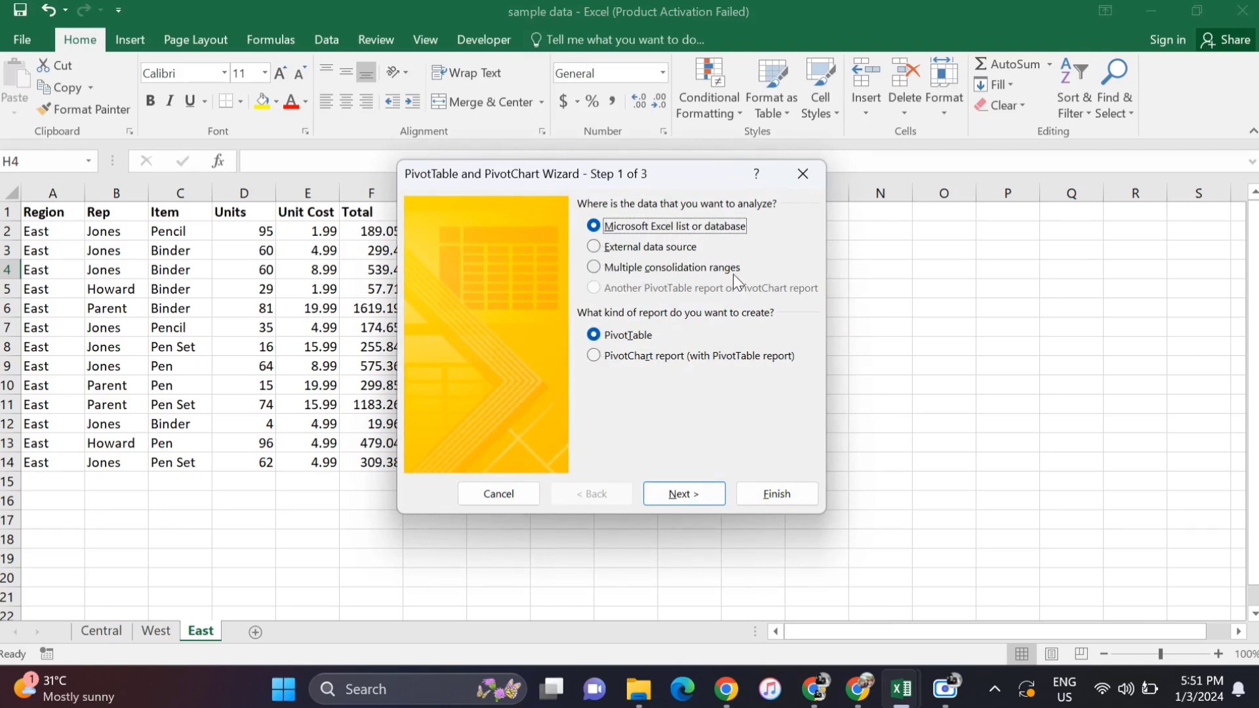
click(713, 272)
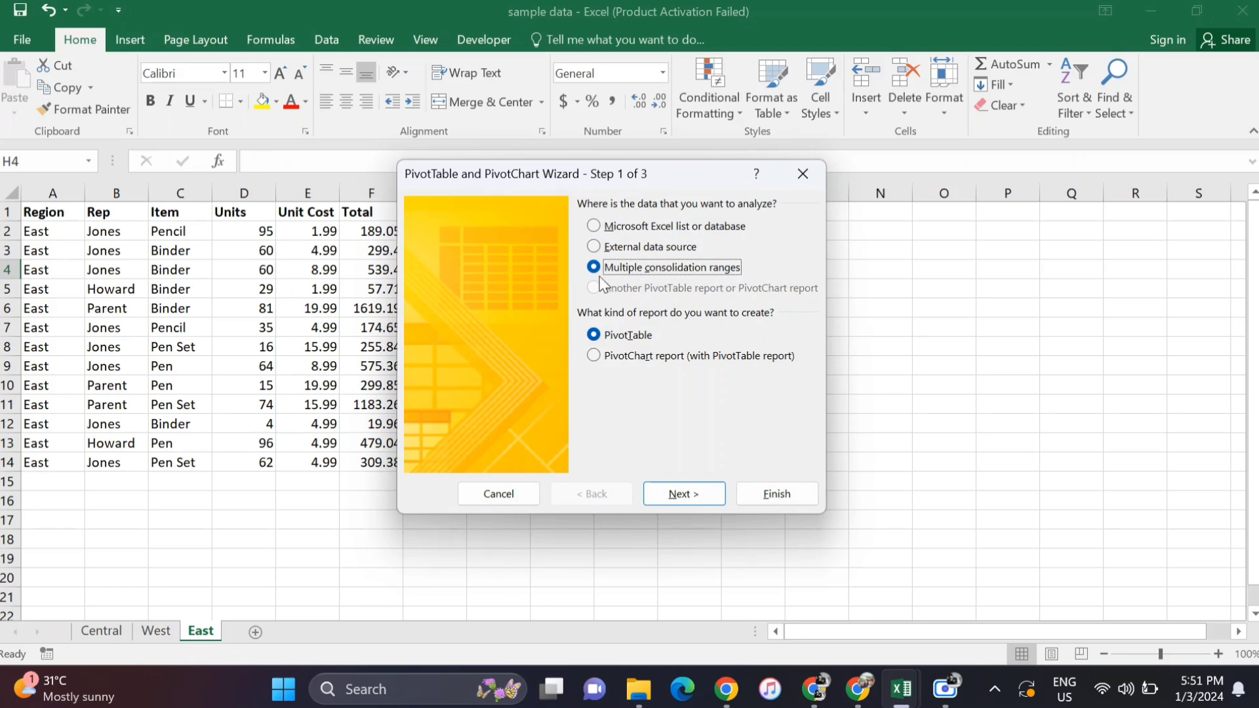
click(684, 494)
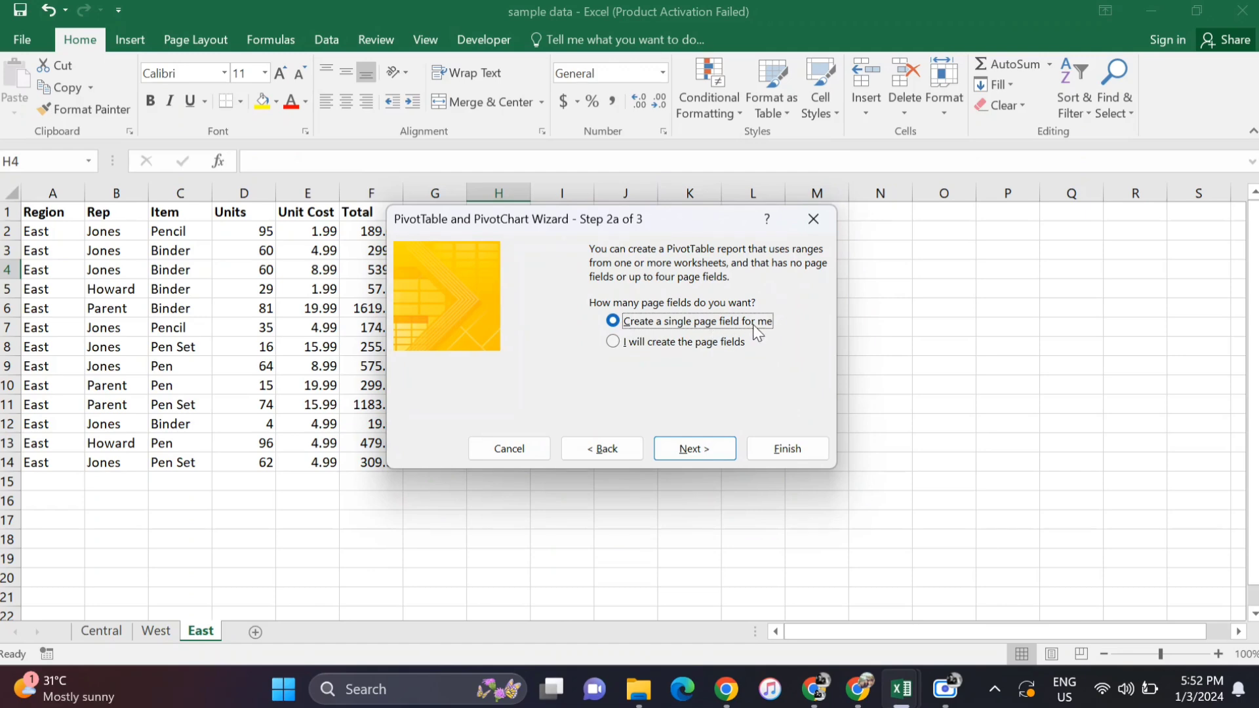
click(643, 346)
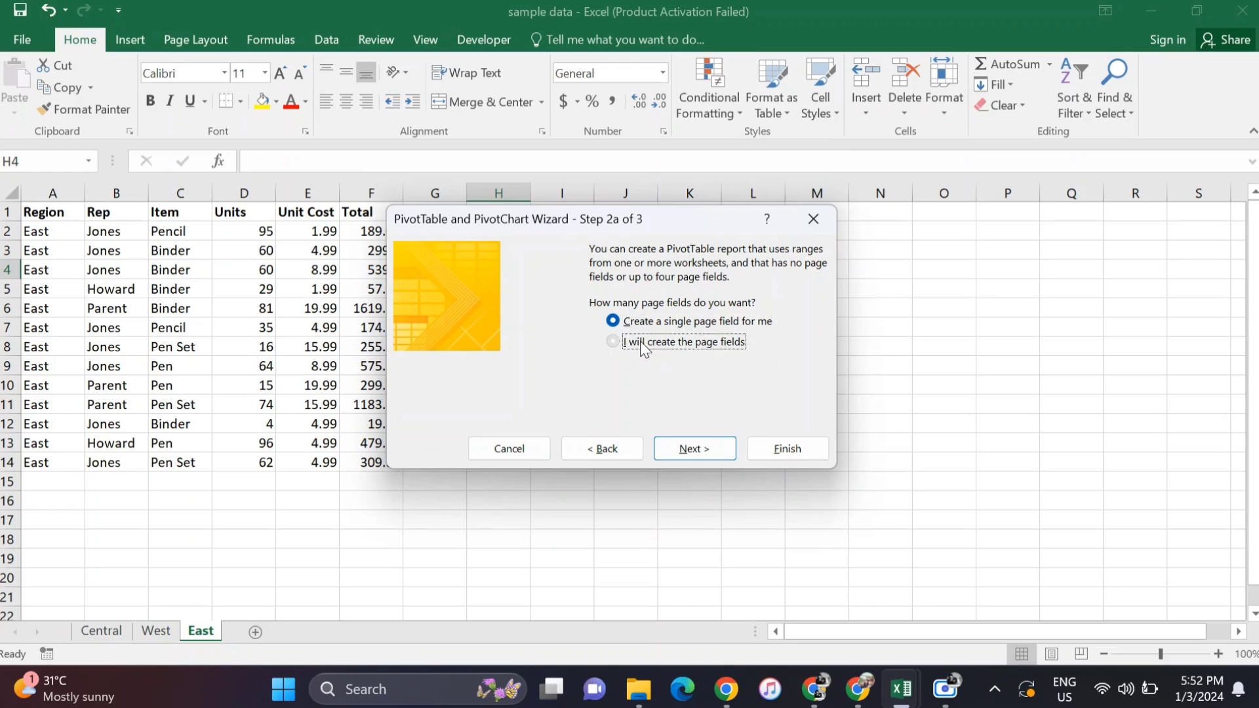
click(690, 449)
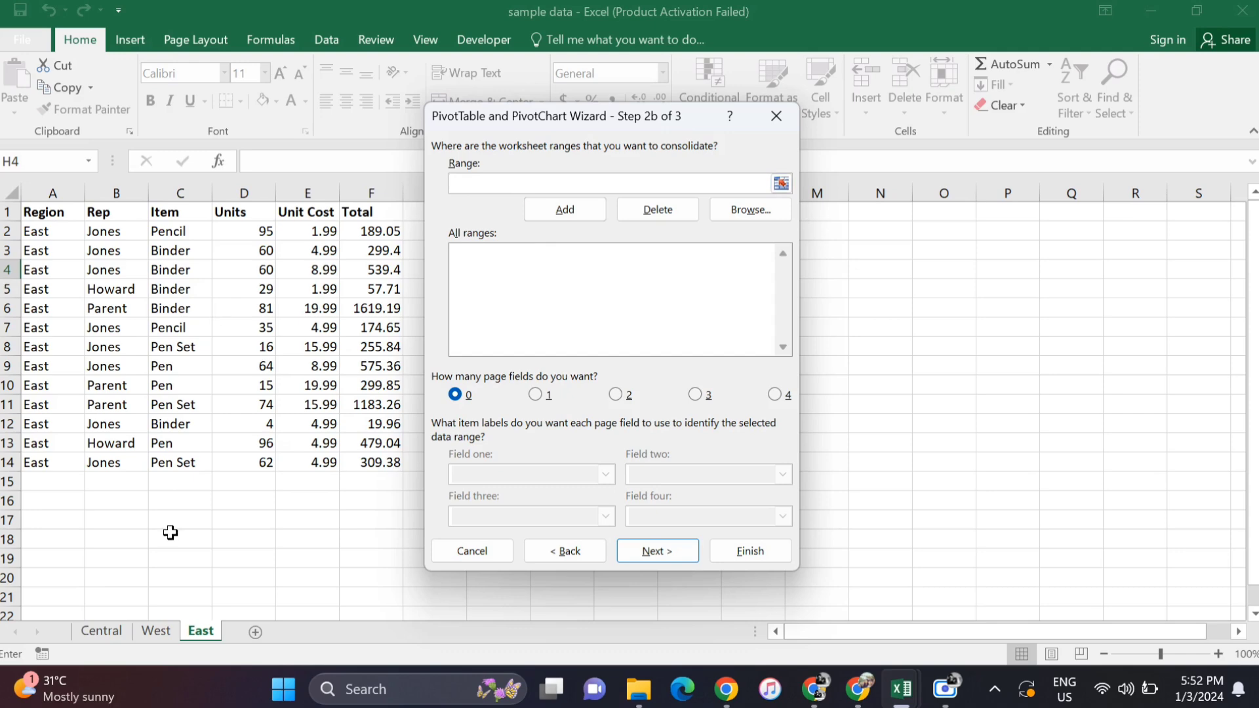
- Add the Central sheet's range $A$1:$F$25 to the ranges to consolidate
click(103, 632)
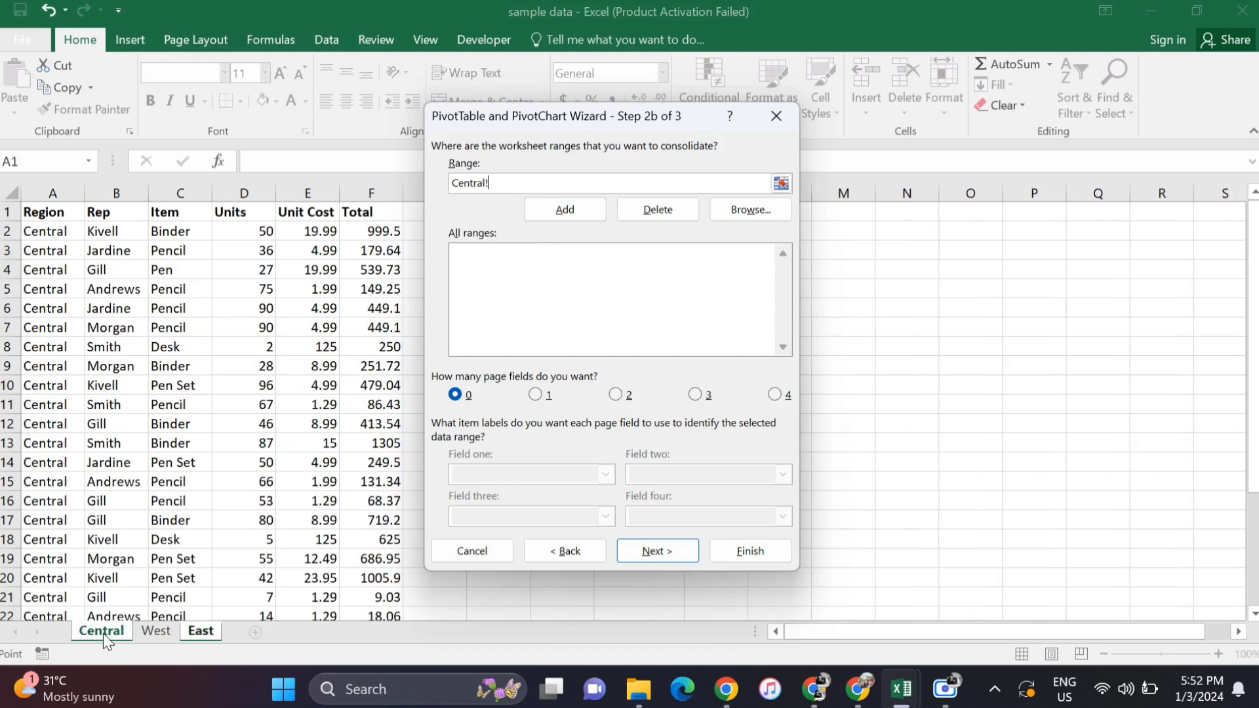
click(40, 217)
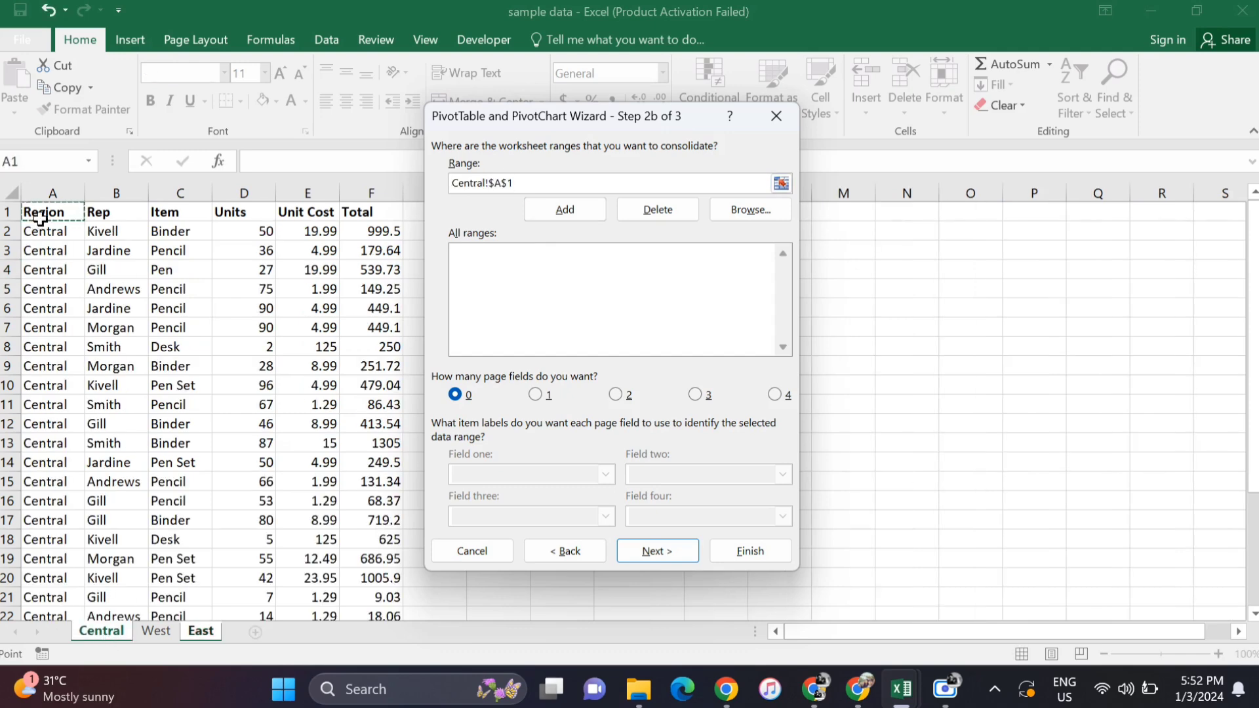
key(ctrl+shift+Right)
key(ctrl+shift+Down)
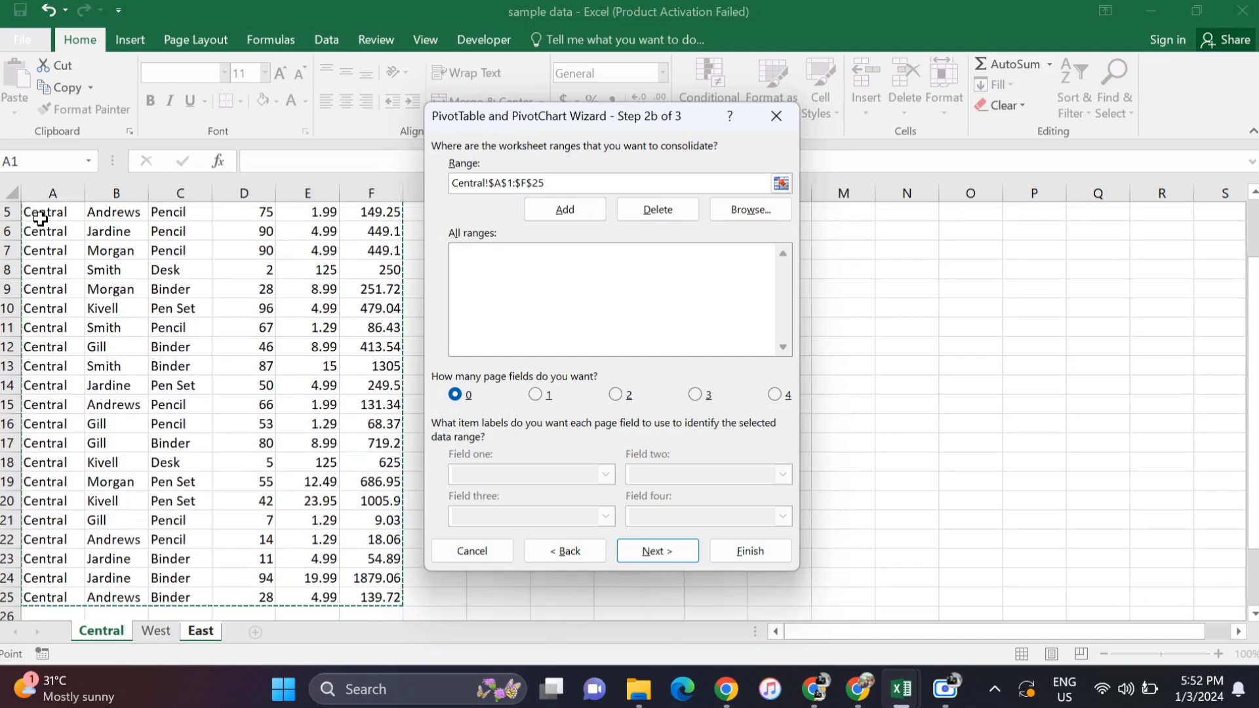
click(565, 210)
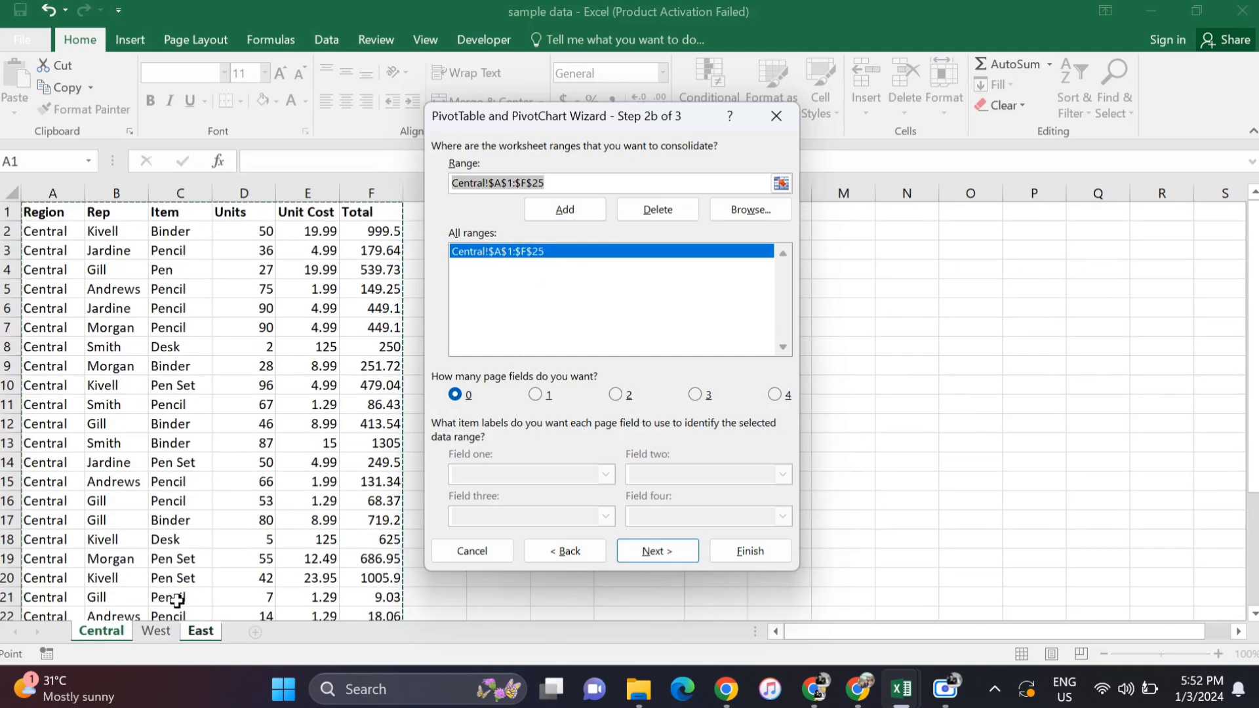
- Add the West sheet's range $A$1:$F$7 to the ranges to consolidate
click(157, 631)
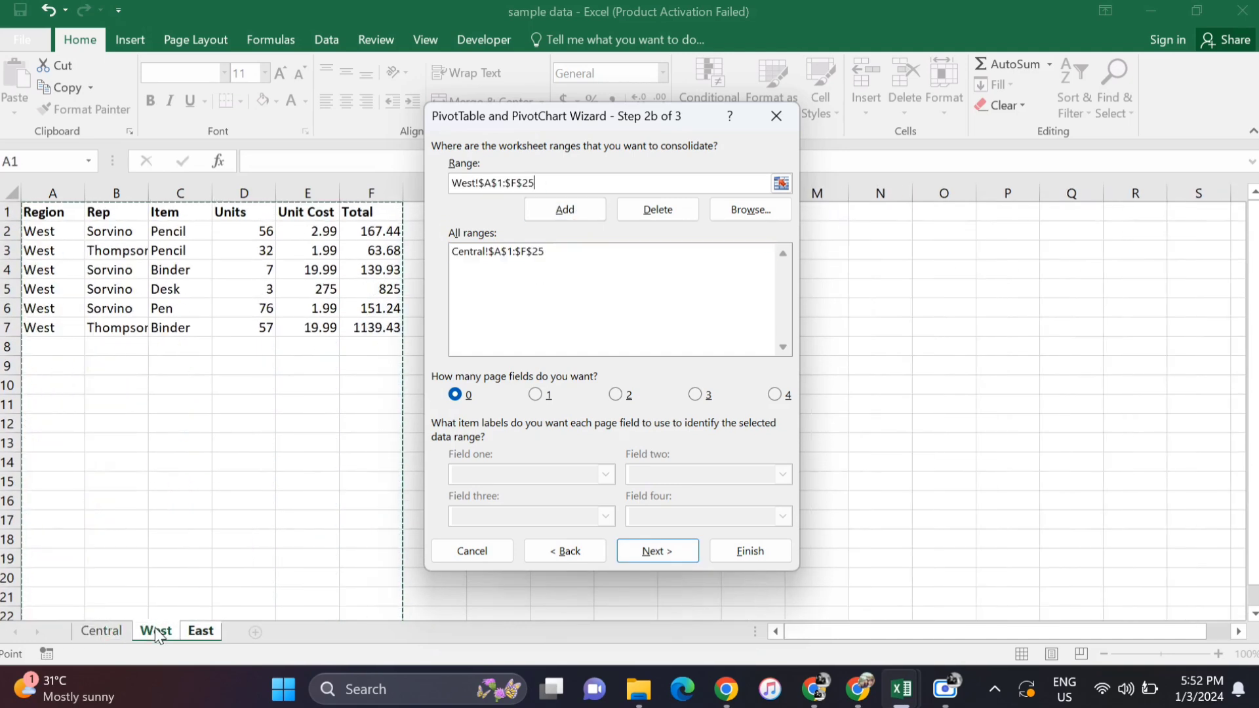
click(46, 212)
key(ctrl+shift+Right)
key(ctrl+shift+Down)
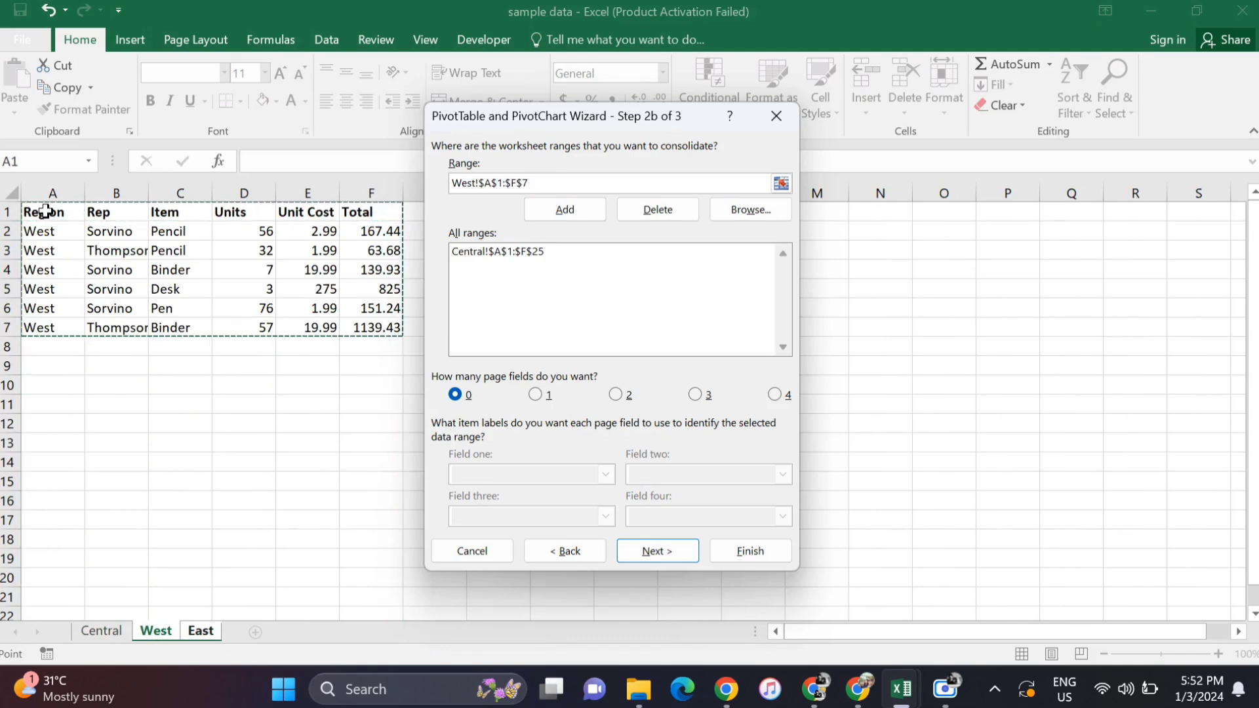
click(563, 210)
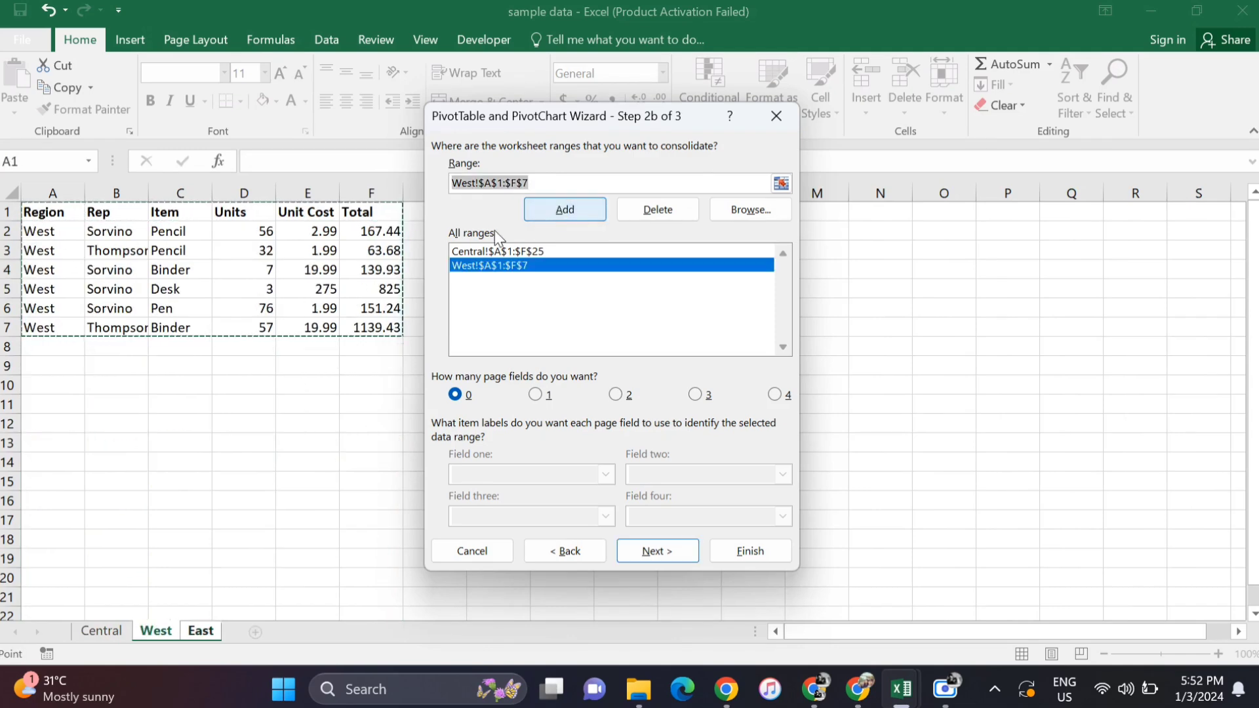
- Add the East sheet's range $A$1:$F$14 to the ranges to consolidate
click(201, 631)
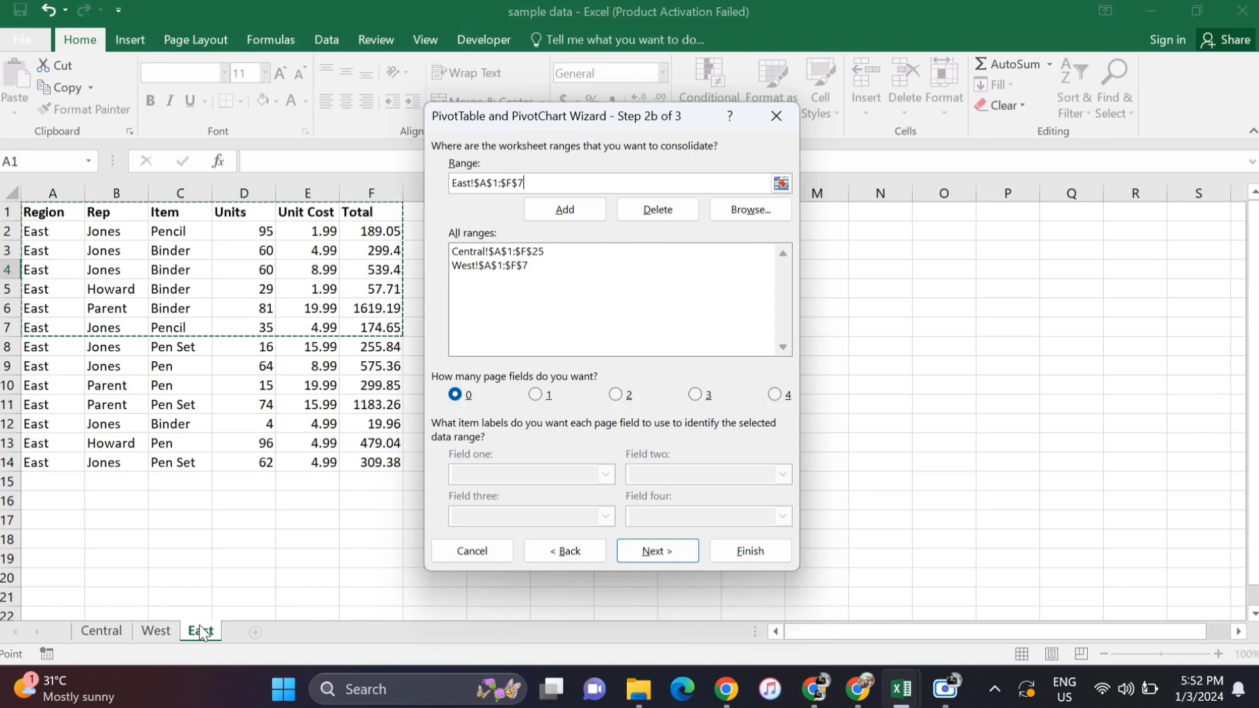
click(37, 210)
drag(37, 210, 370, 462)
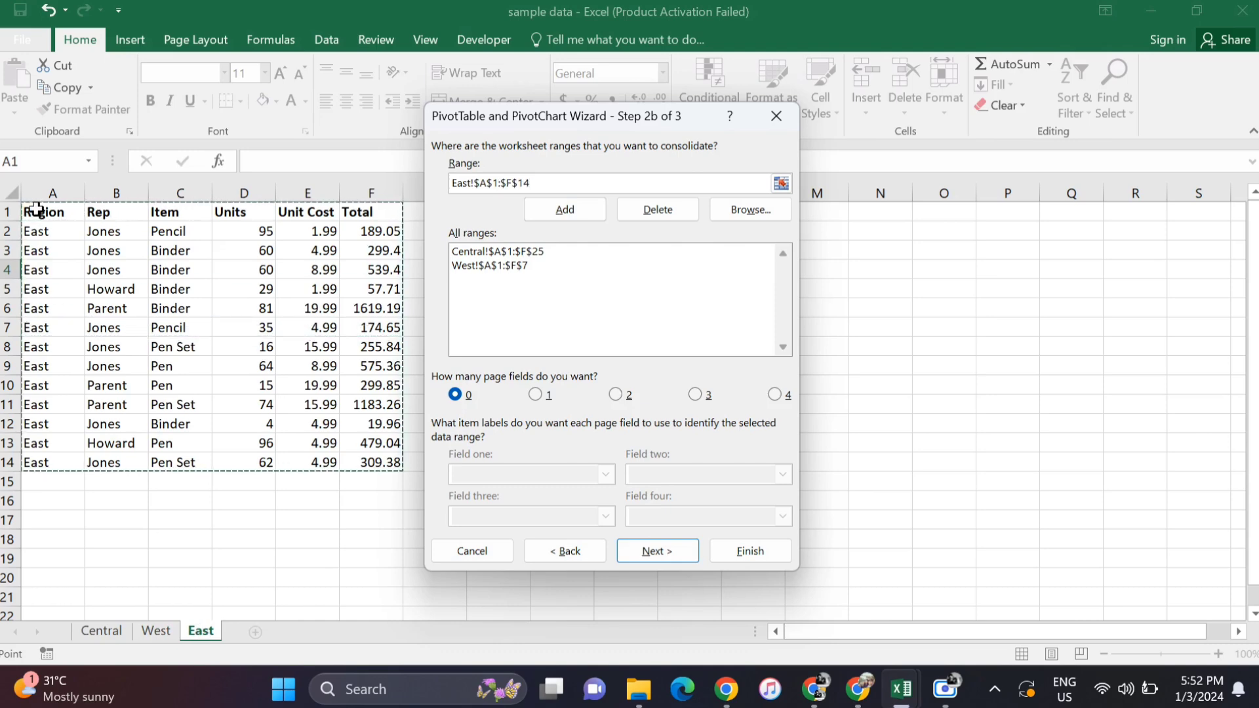
click(559, 220)
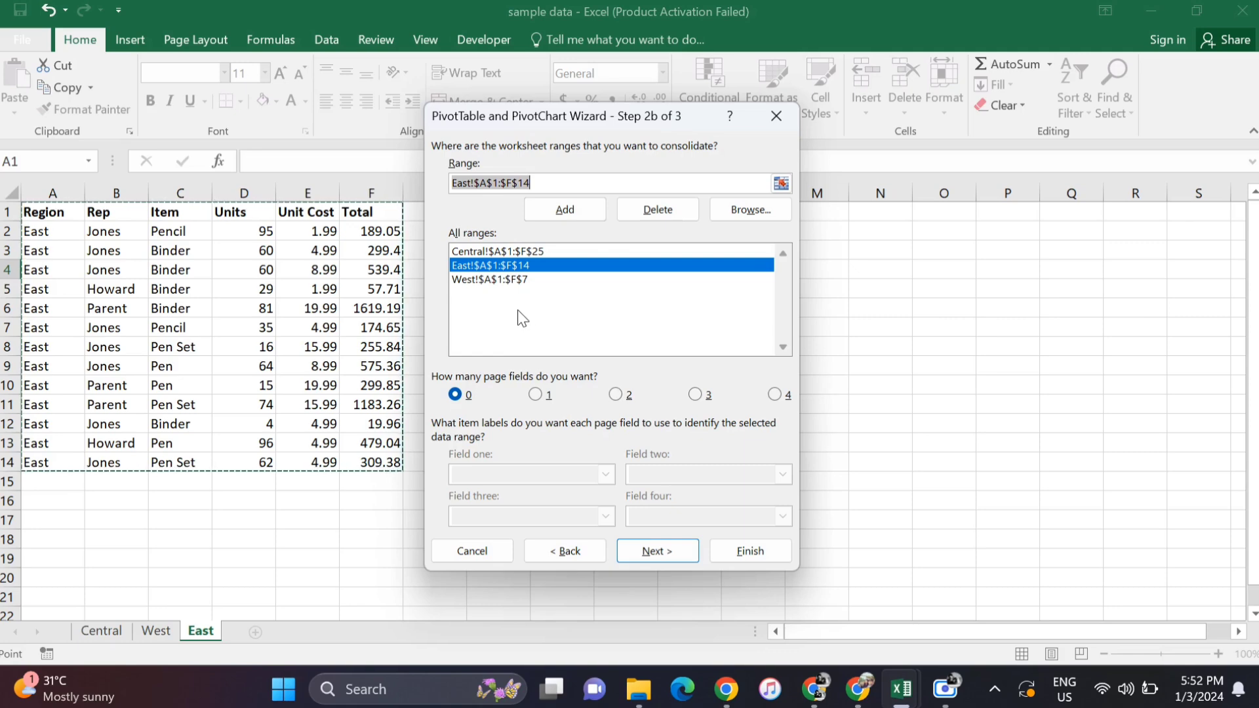
click(523, 448)
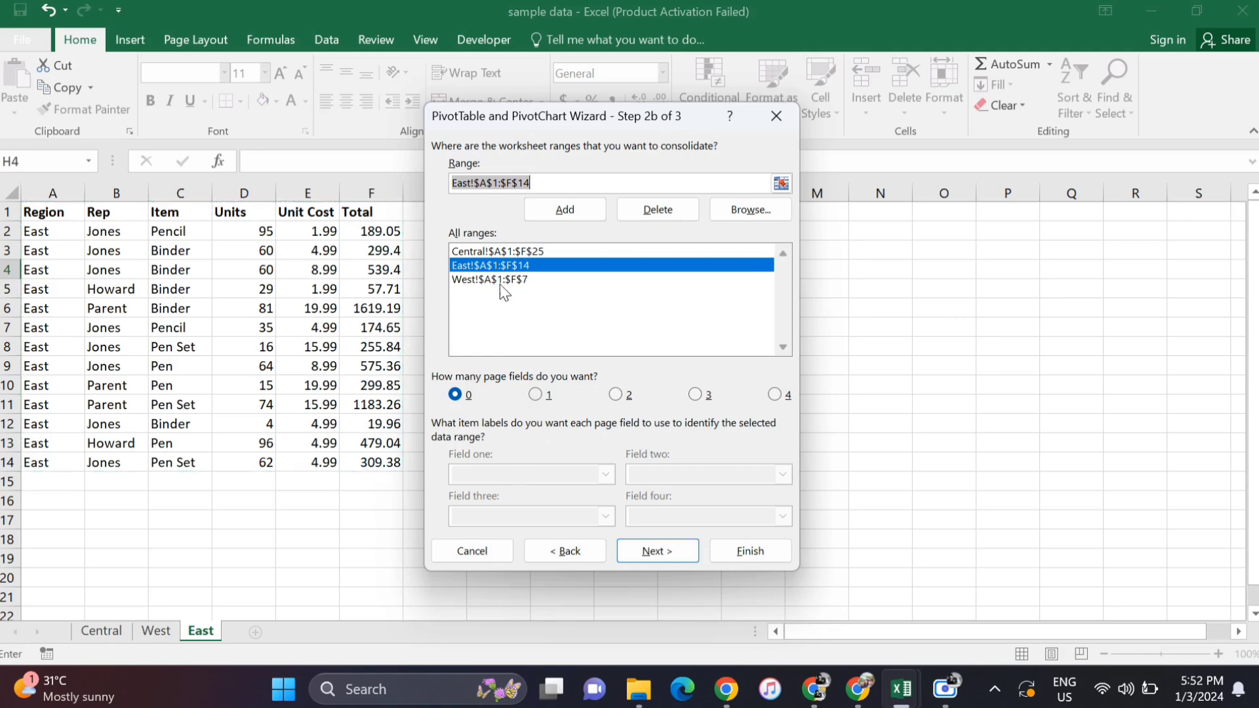
click(486, 250)
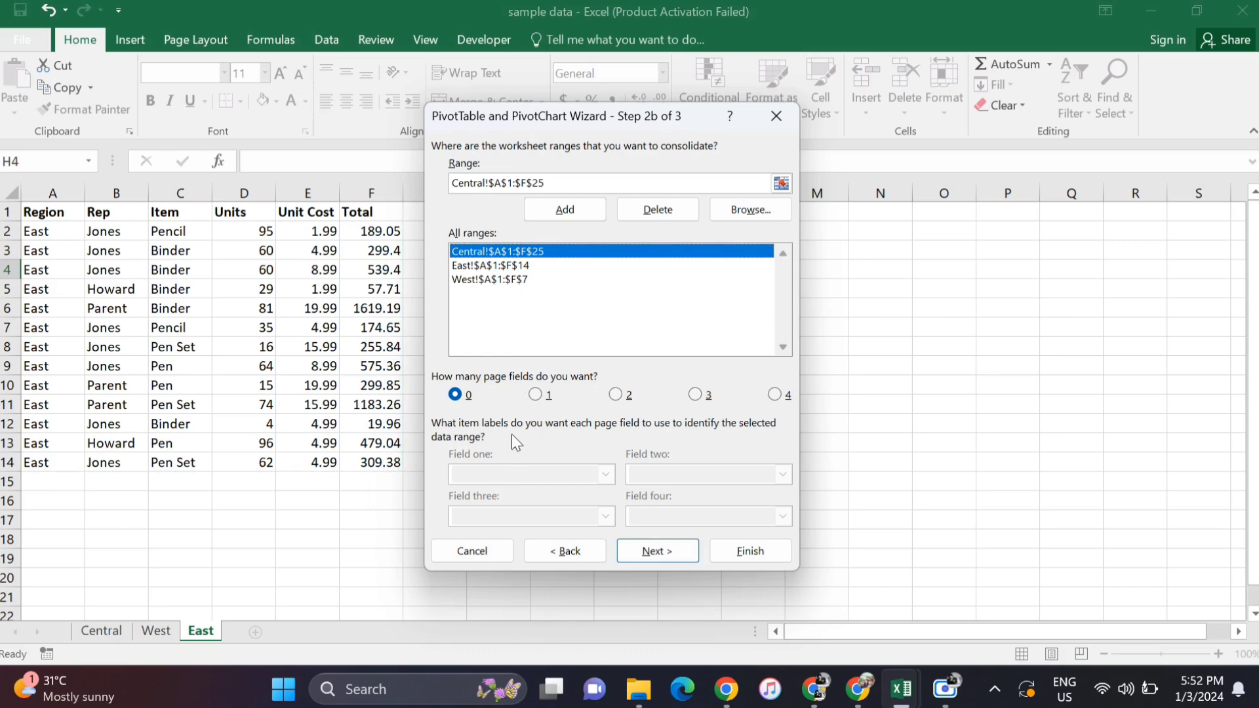
click(535, 395)
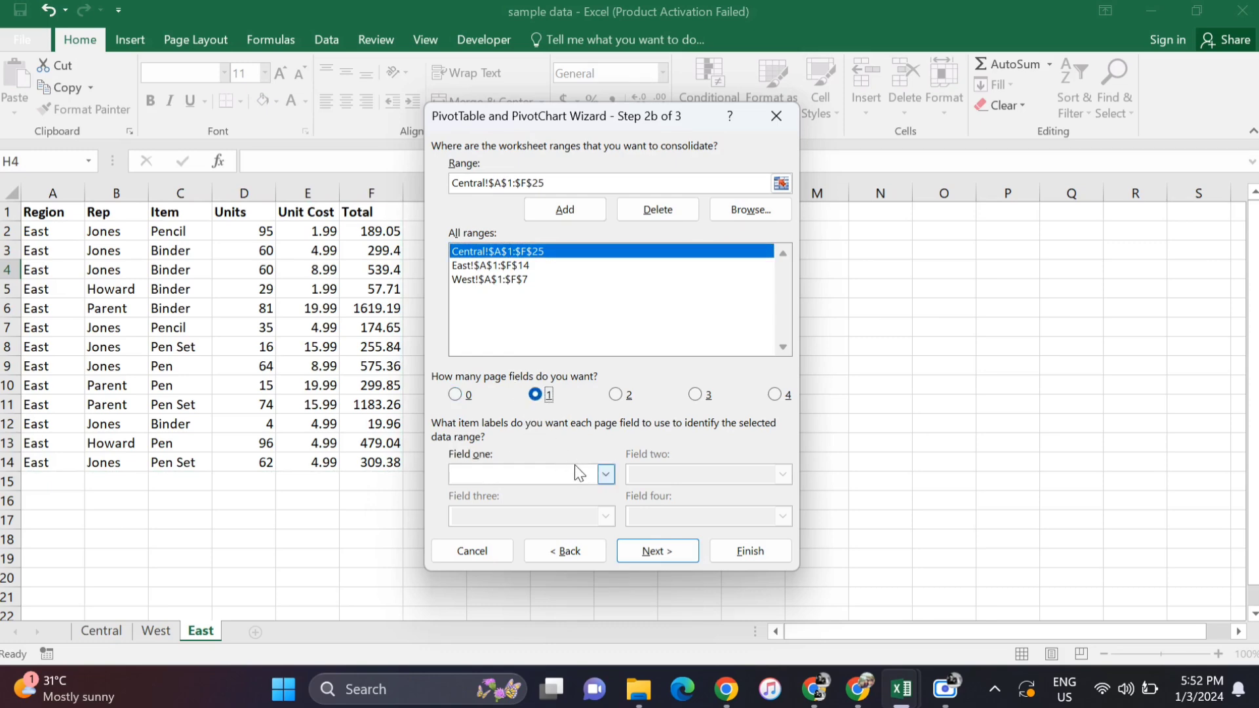
click(605, 474)
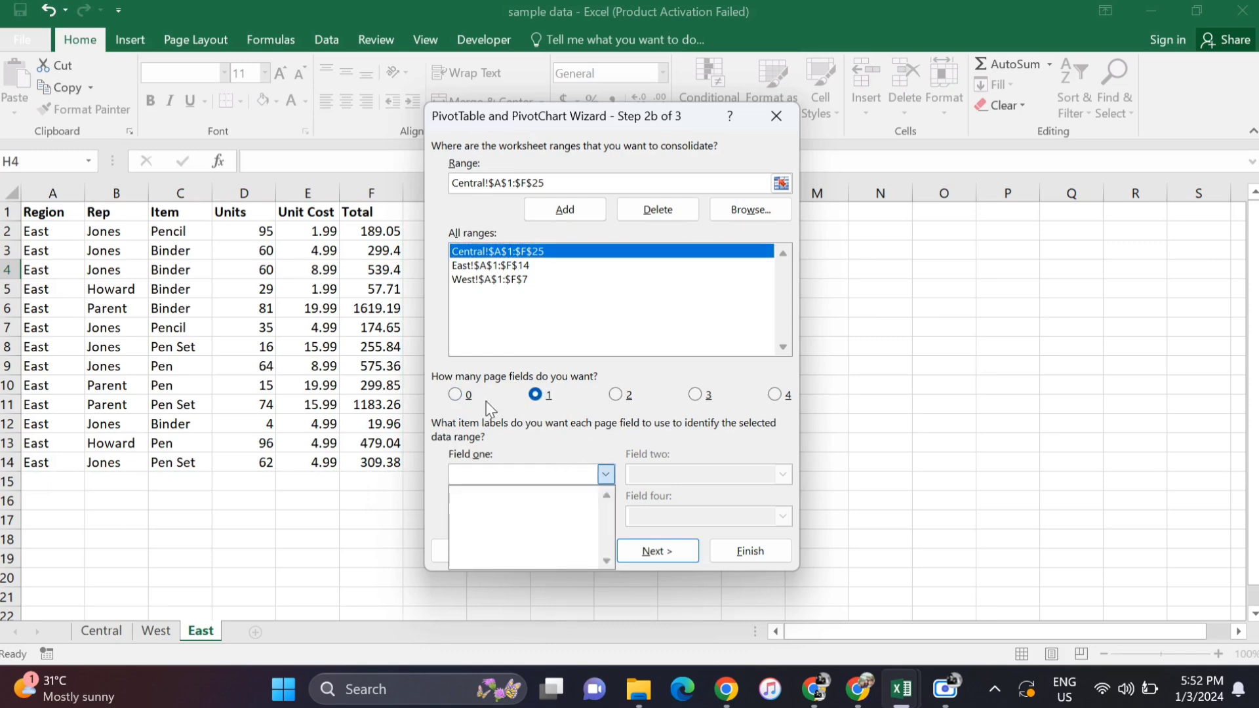
text(centra)
drag(514, 474, 423, 474)
key(BackSpace)
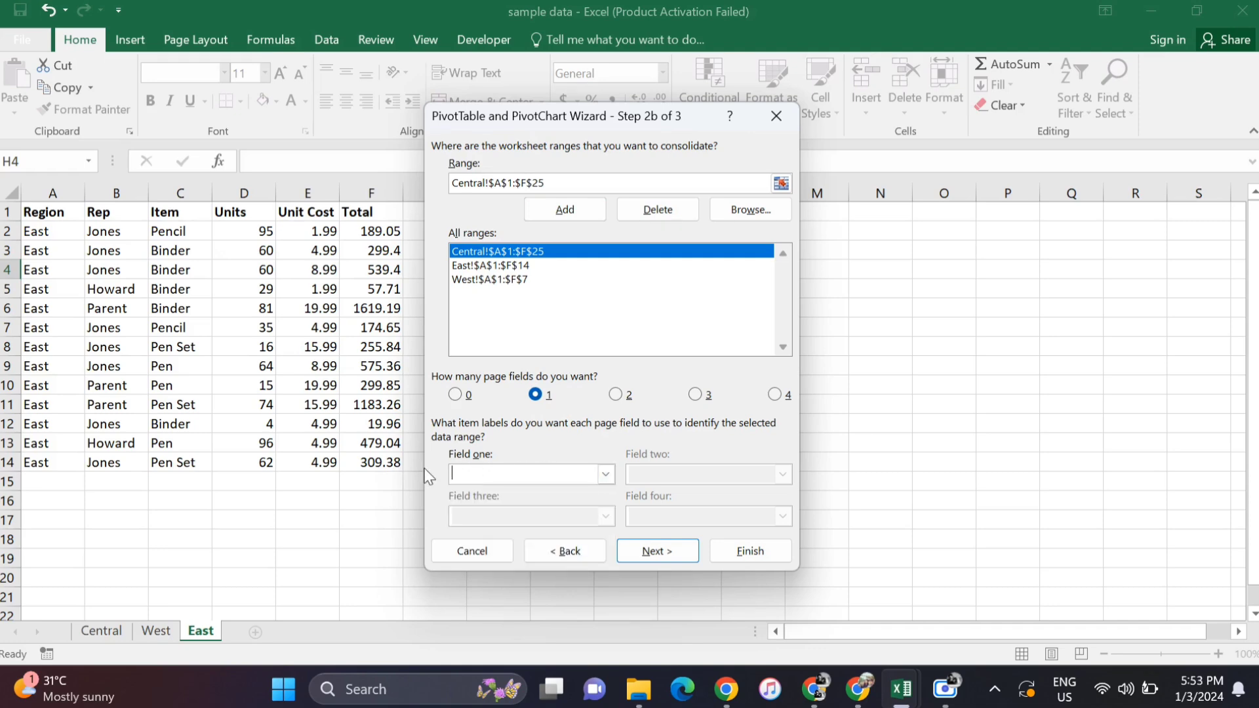
click(456, 394)
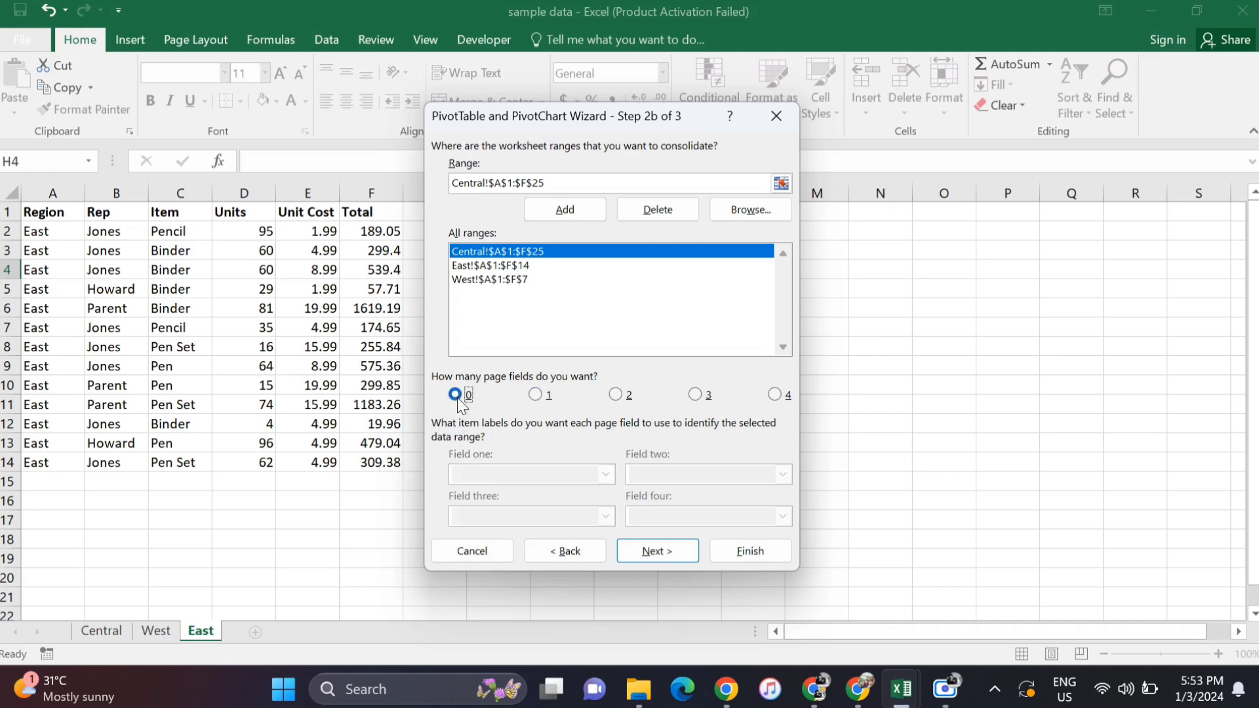
- Create the PivotTable report with zero page fields on the existing East worksheet, starting at cell $J$8
click(658, 553)
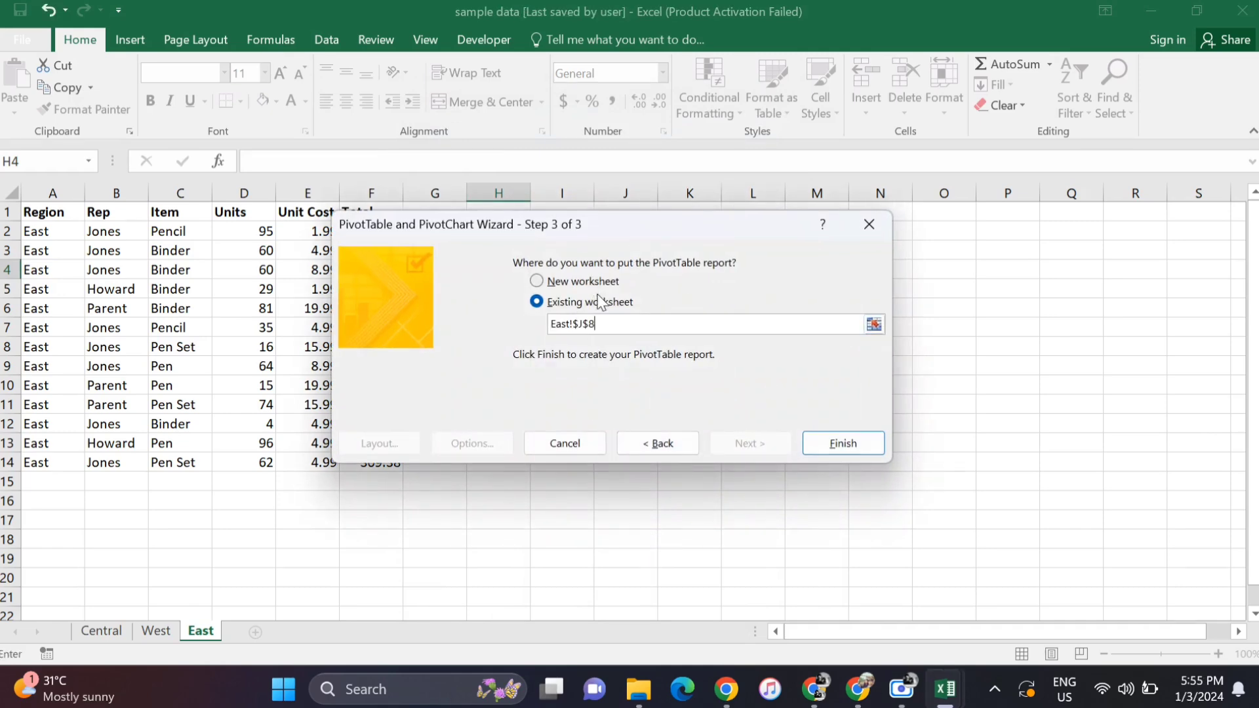
drag(593, 228, 944, 207)
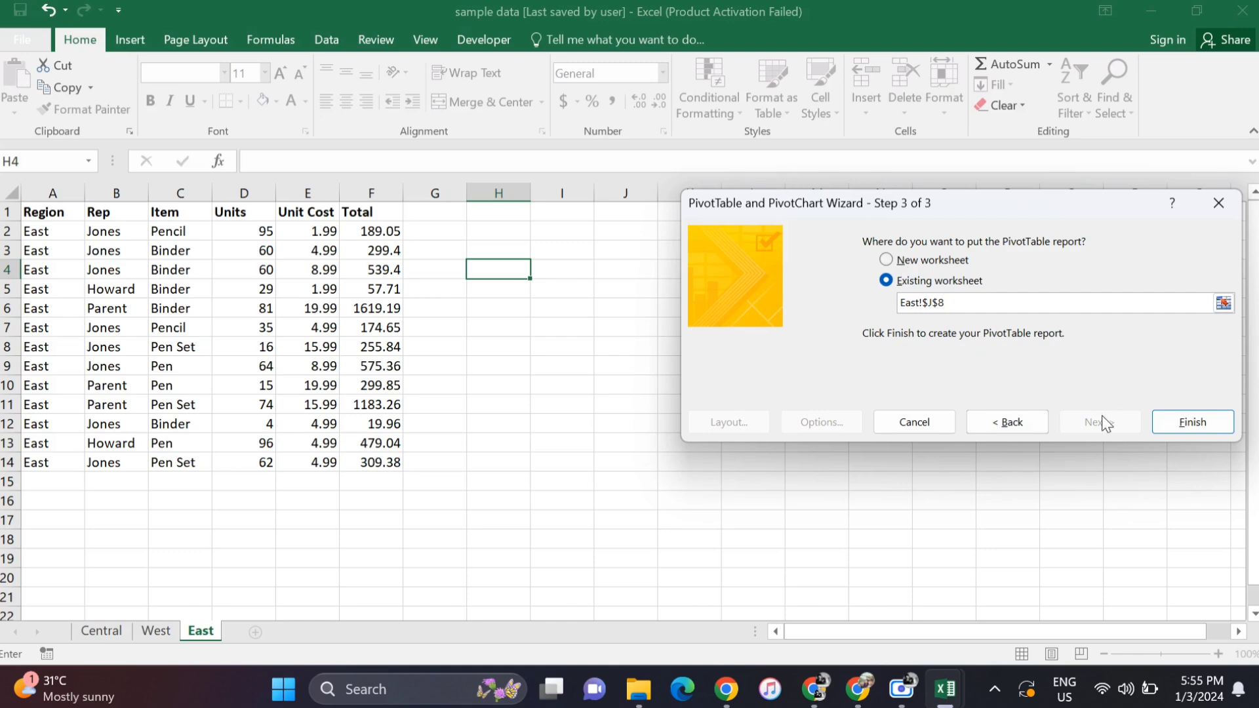
click(1199, 423)
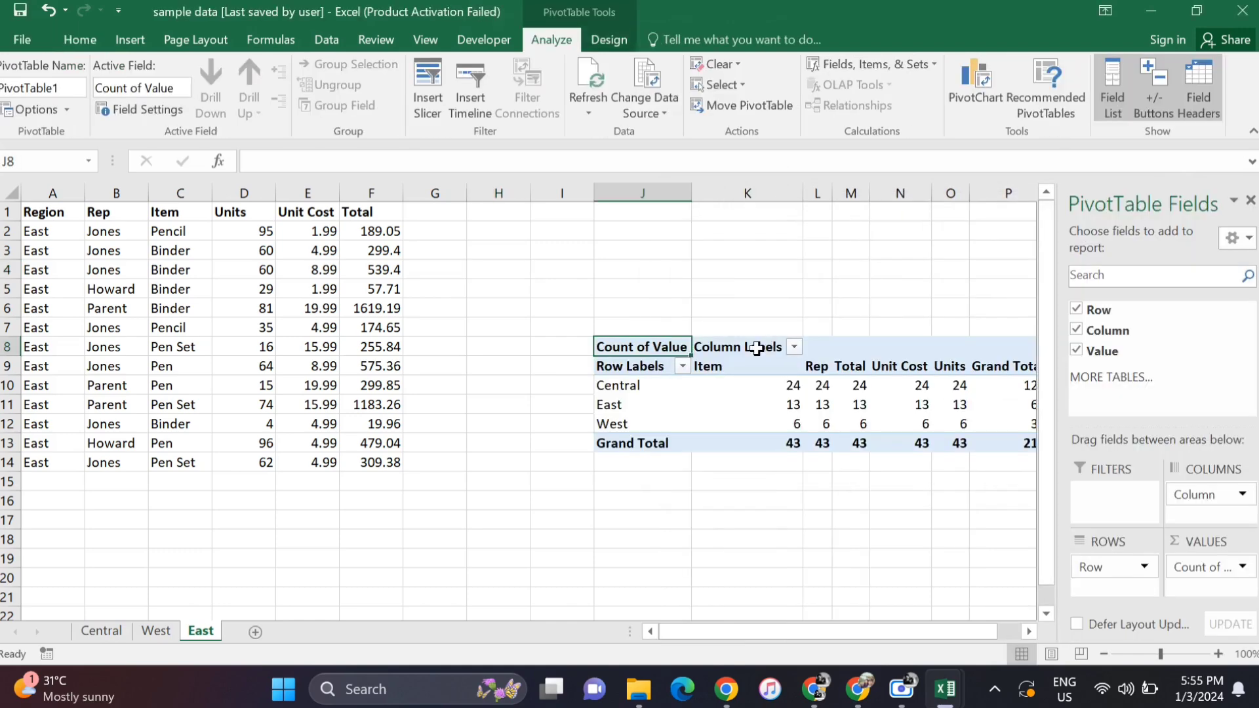
- Widen the PivotTable Fields pane for the new PivotTable on the East sheet
click(757, 348)
scroll(740, 334, right, 3)
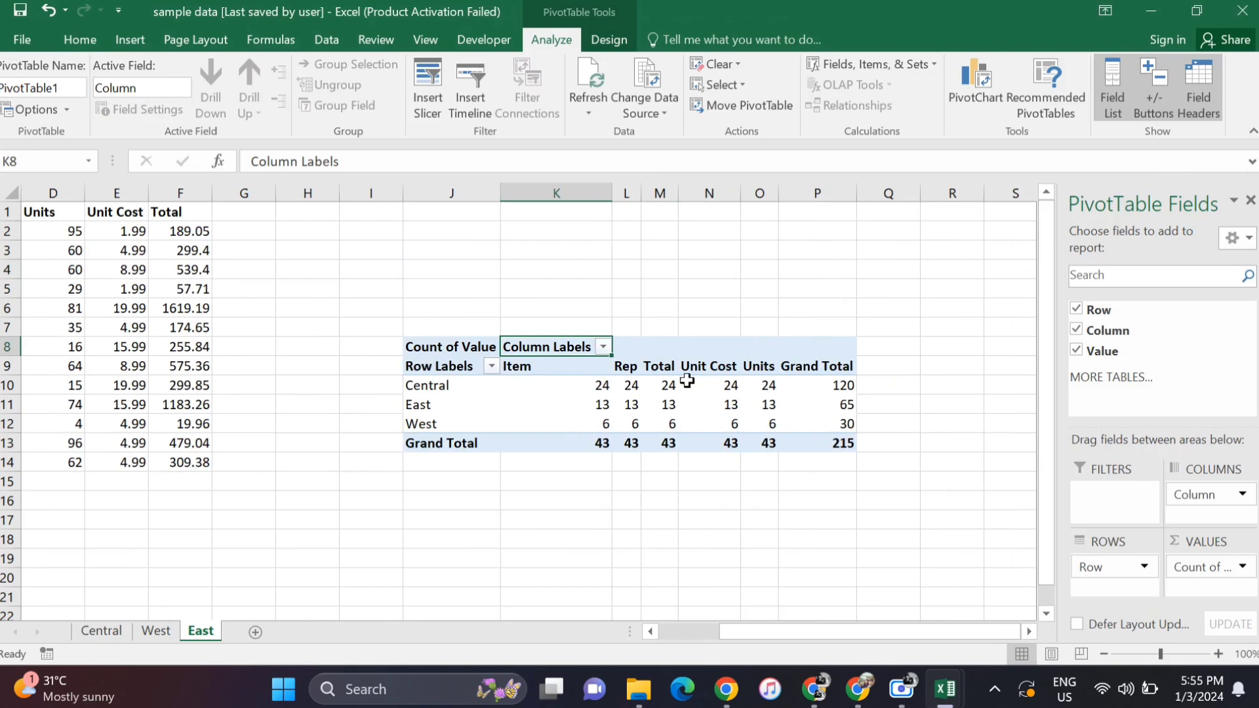
click(660, 403)
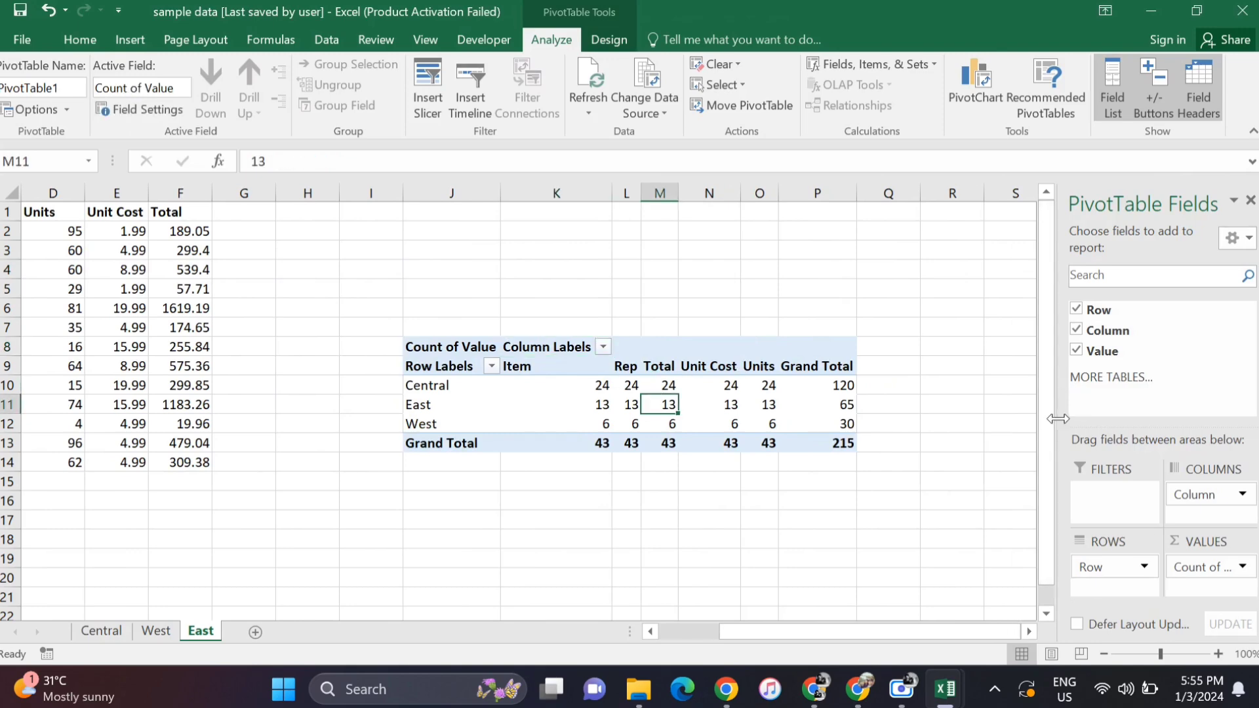
drag(1058, 418, 926, 417)
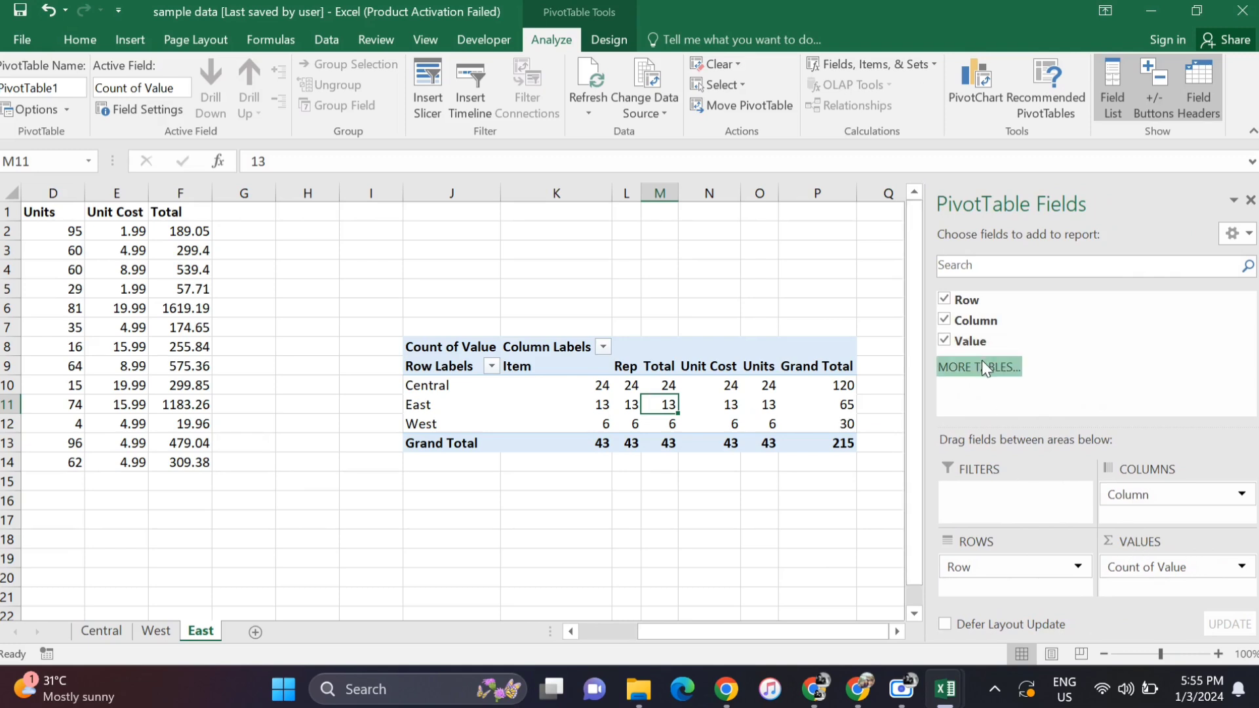
click(564, 392)
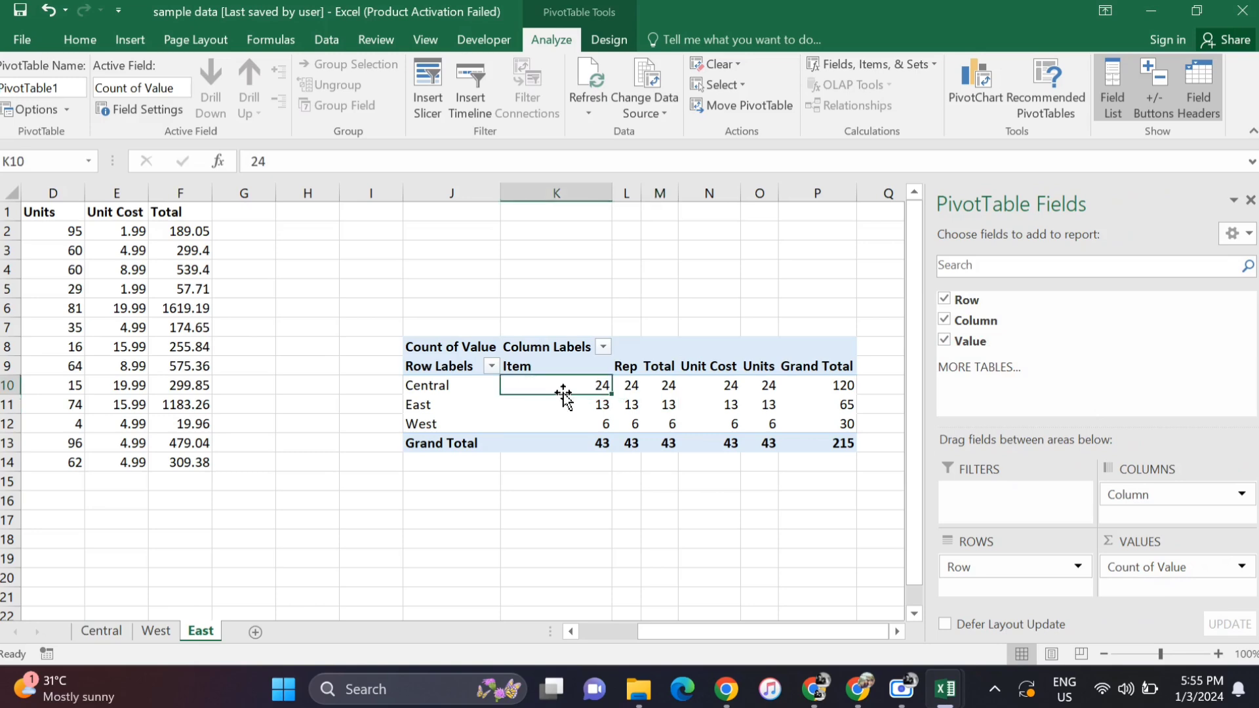
click(728, 403)
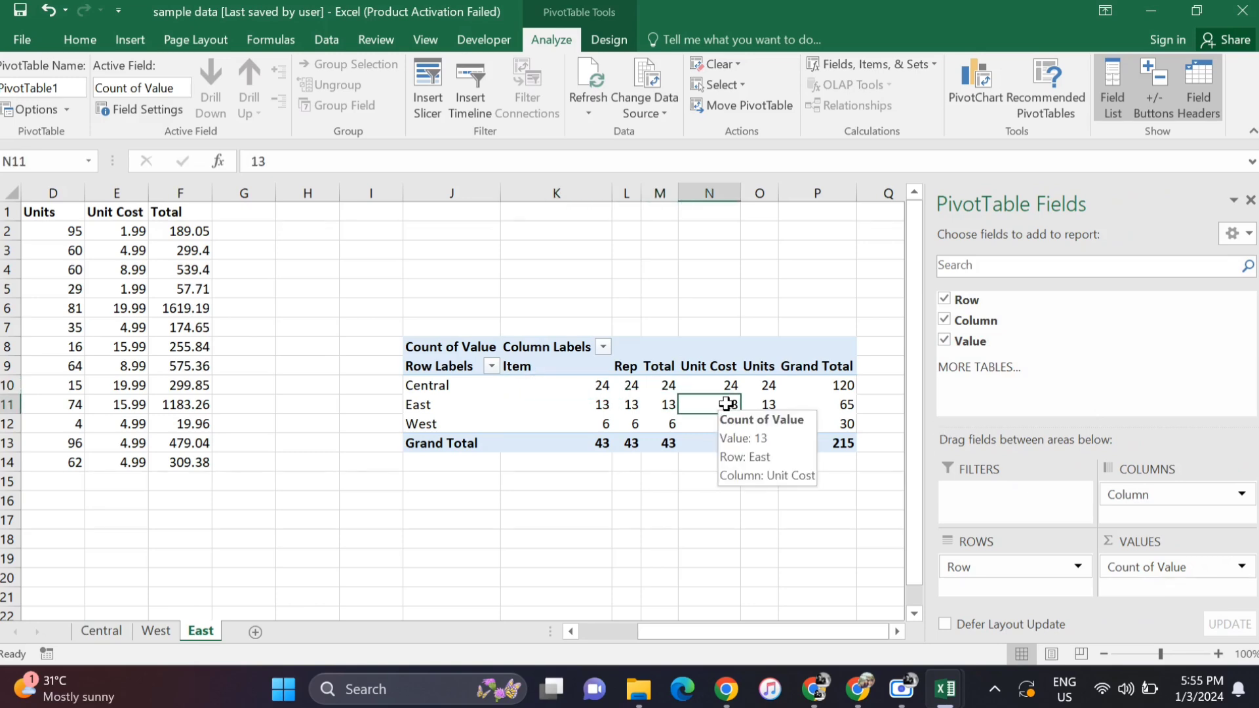
scroll(726, 403, left, 3)
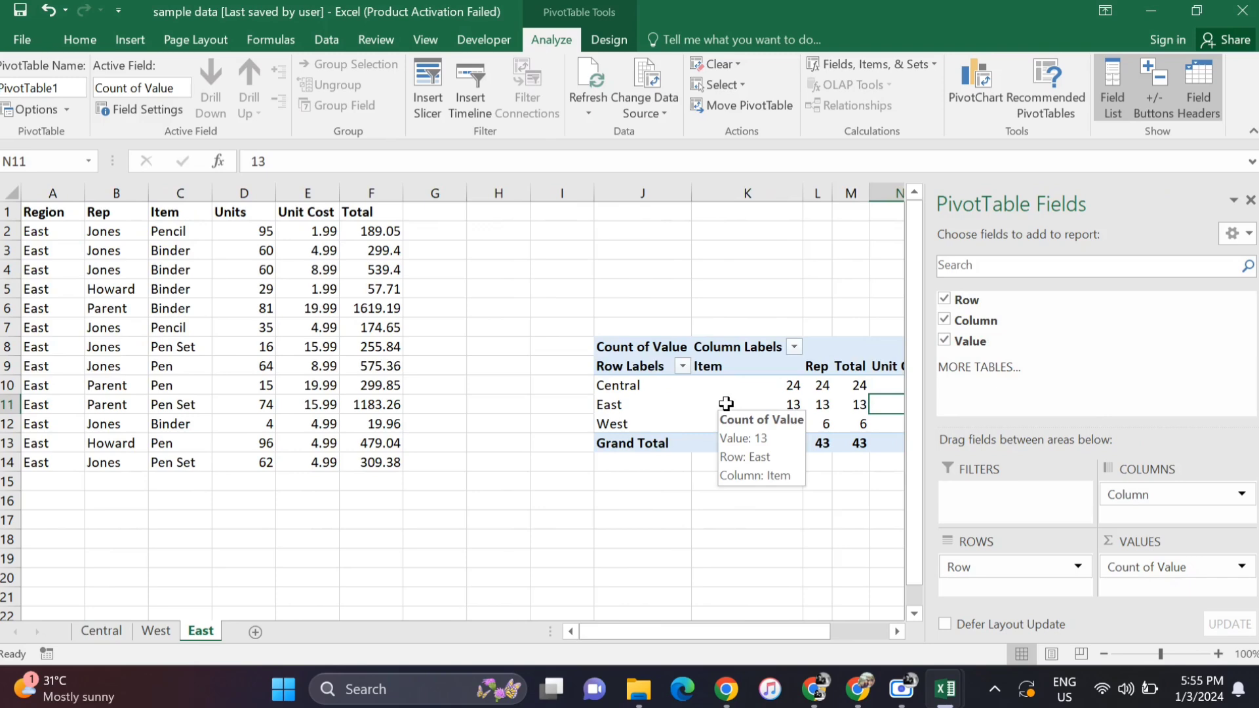